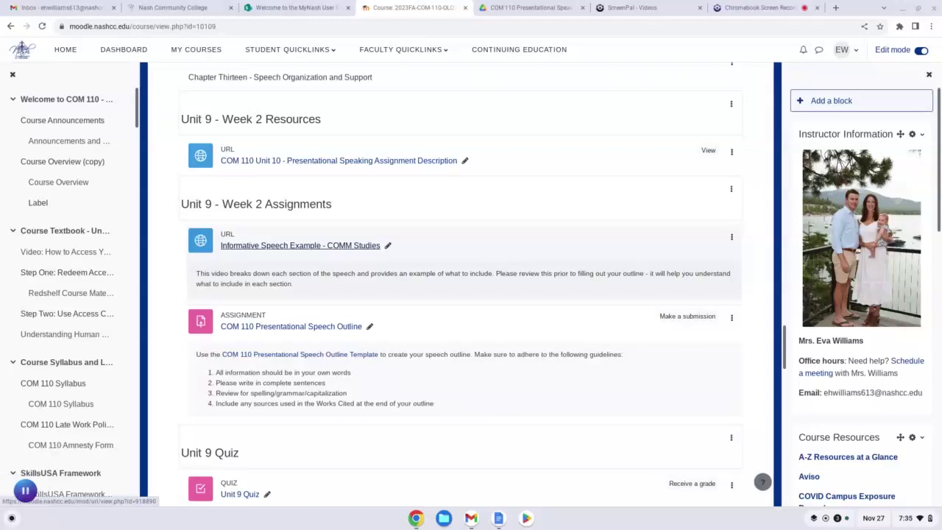
Step: Open the COM 110 Presentational Speech Outline Template from Unit 9 - Week 2 in a new tab
scroll(329, 273, down, 1)
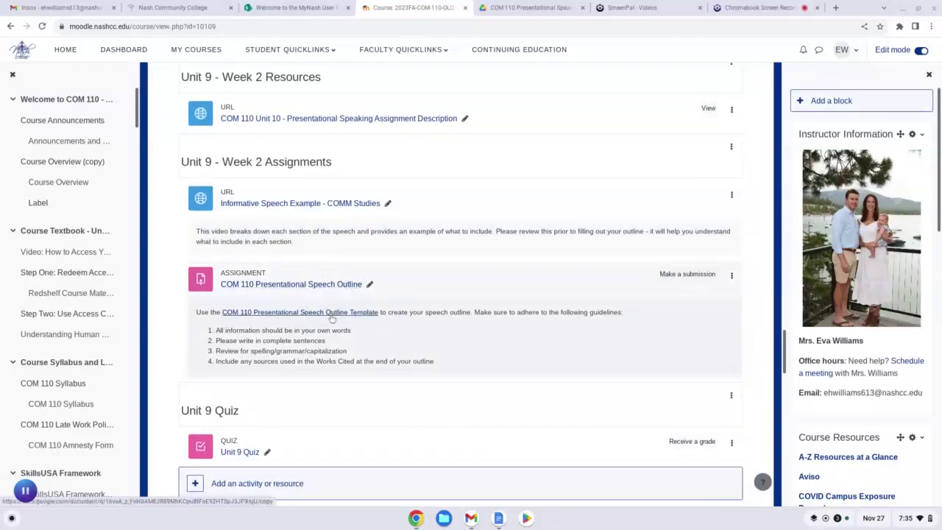
middle_click(301, 312)
Step: Make a copy of the outline template and title it 'Title: Soft Skills for Teaching'
click(530, 8)
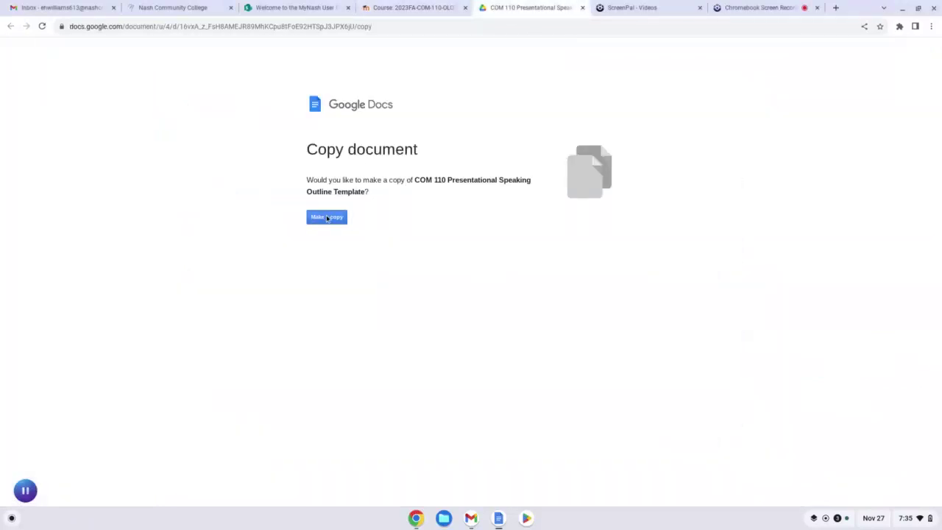
click(327, 217)
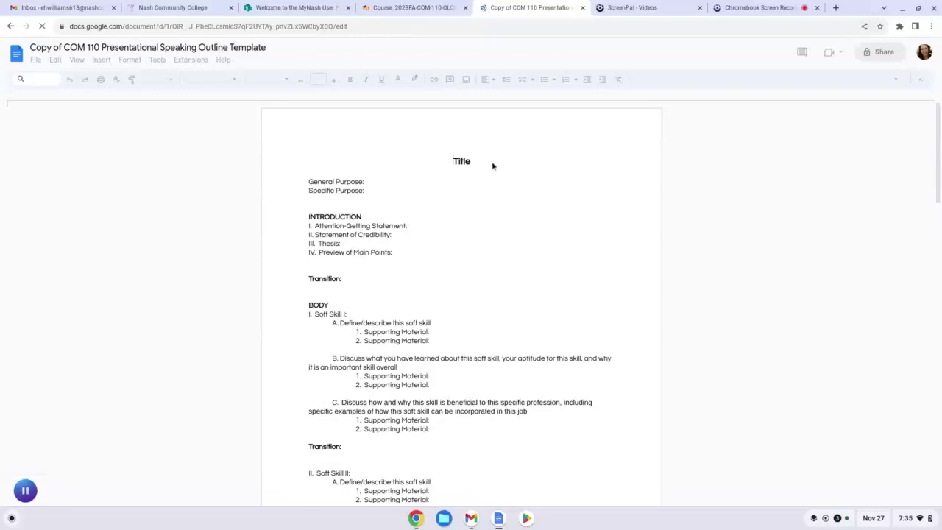
click(472, 161)
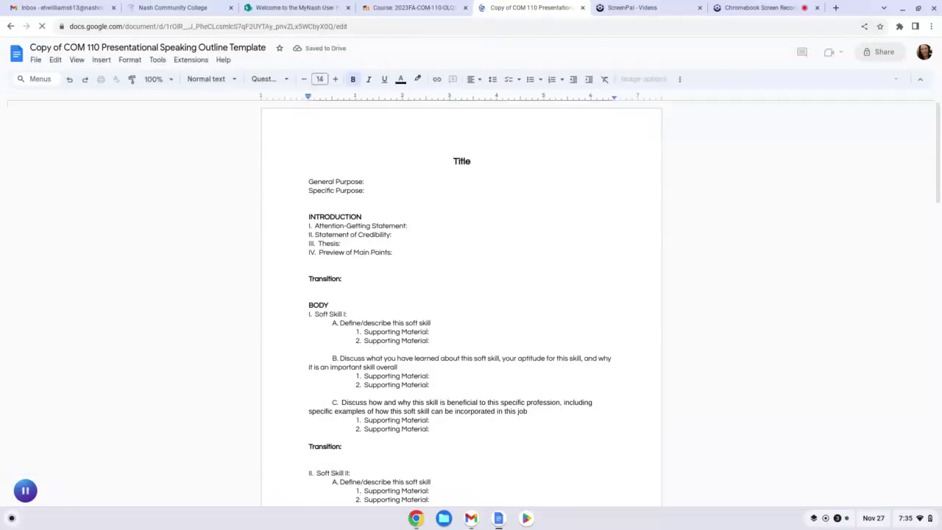
text(: )
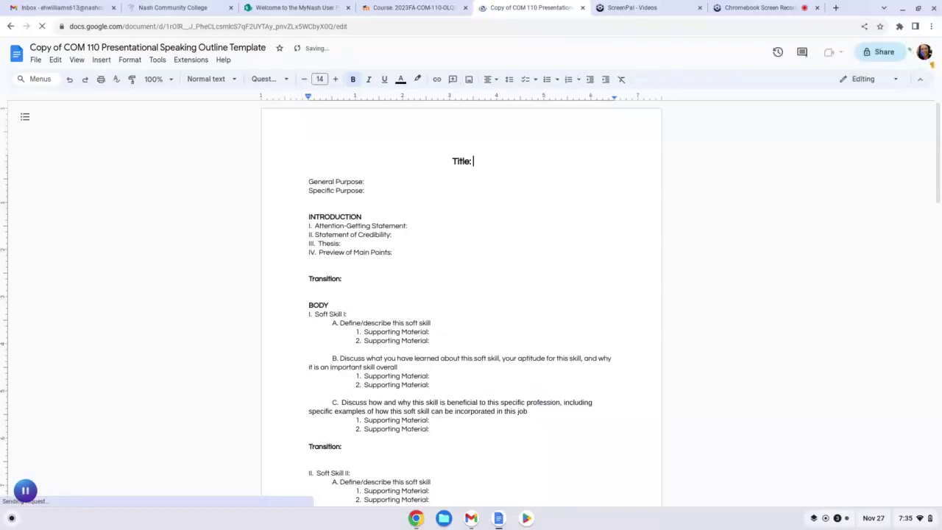
text(Soft Skills fo)
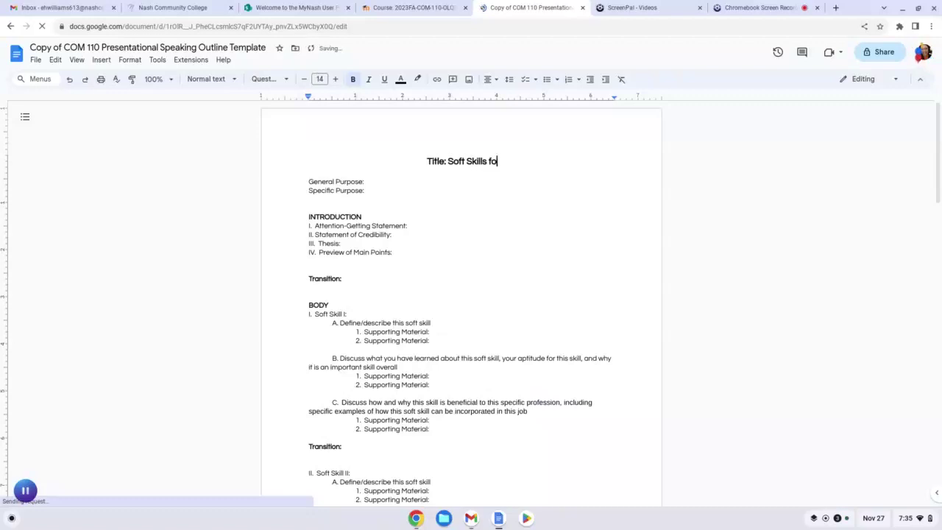
text(r Teaching)
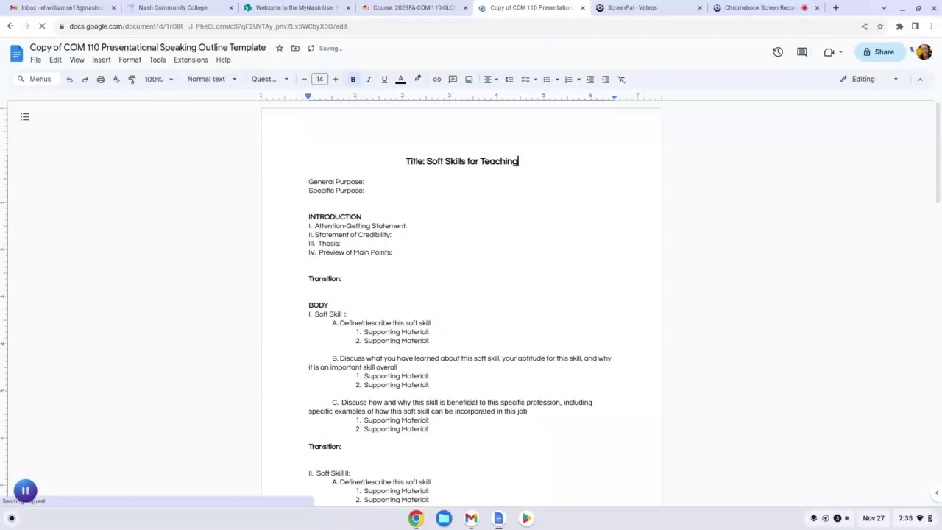
click(403, 184)
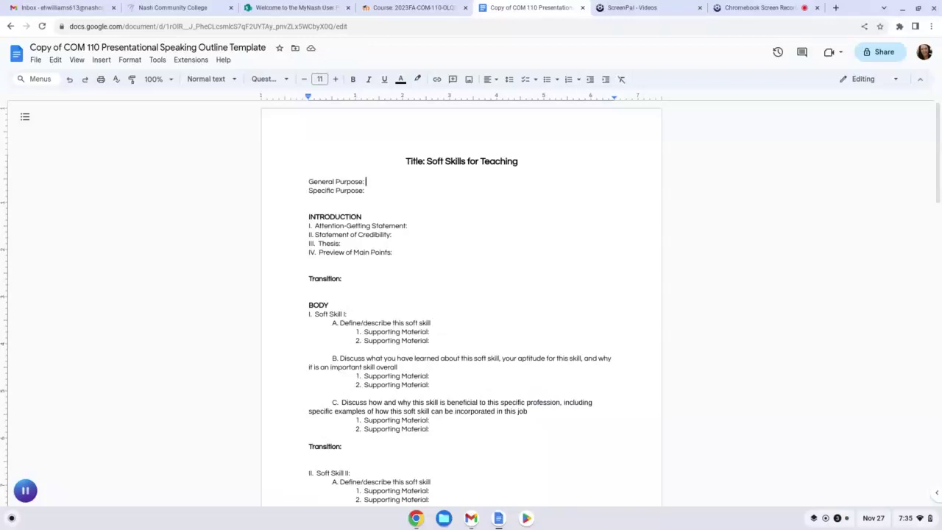
Step: Enter 'To inform' as General Purpose and 'To inform my audience about the three soft skills for teaching' as Specific Purpose
text(To inform)
click(390, 193)
text(To inform m)
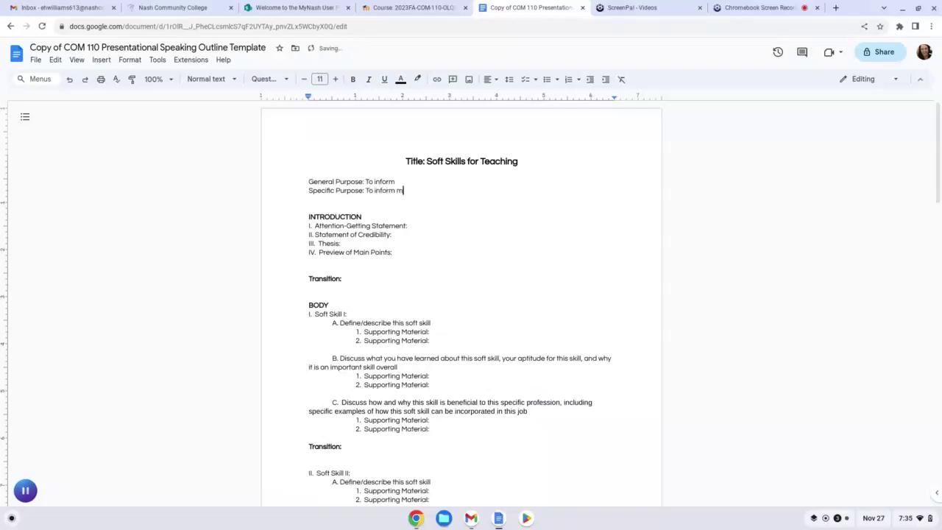
text(y audience about the three soft skill)
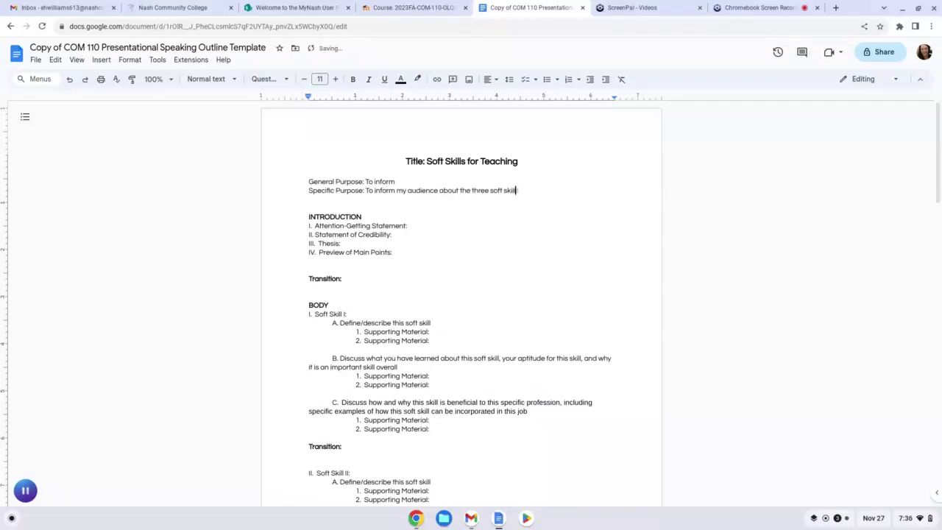
text(s for teaching)
click(532, 190)
scroll(478, 252, down, 1)
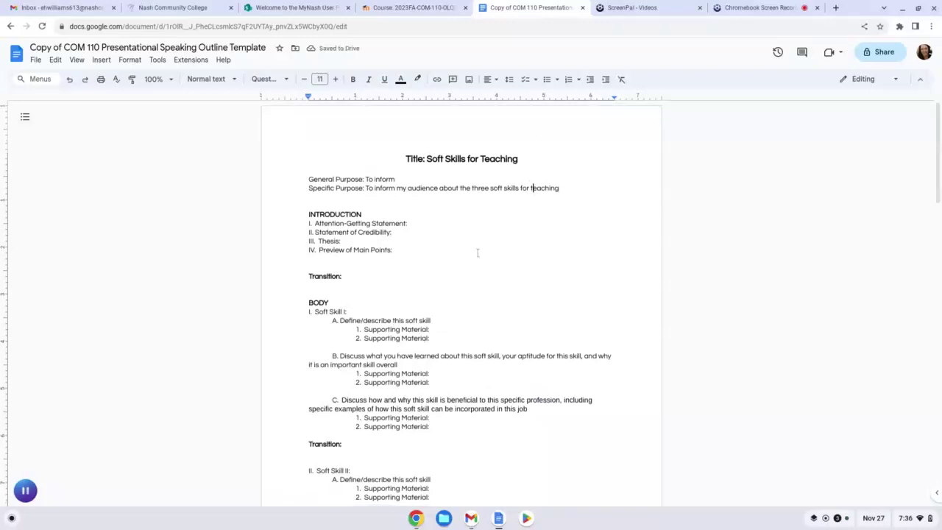
scroll(471, 243, down, 1)
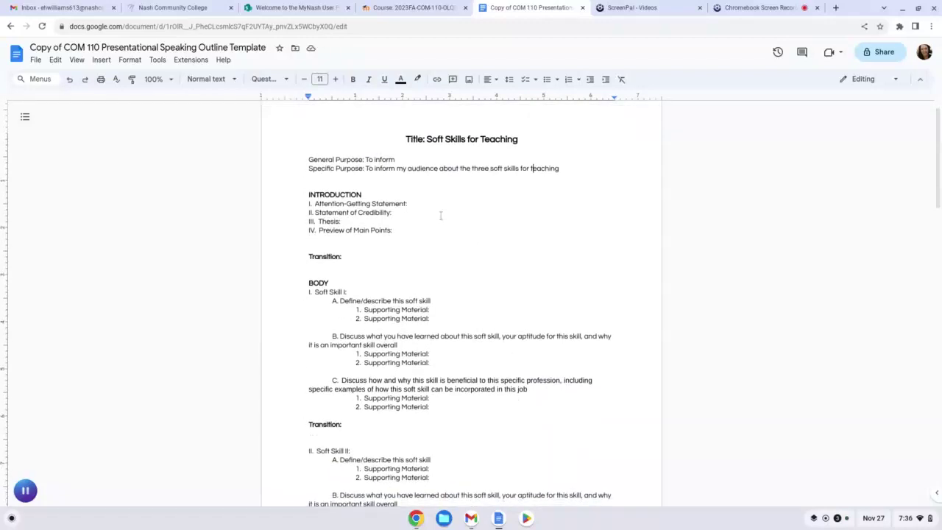
scroll(333, 230, down, 5)
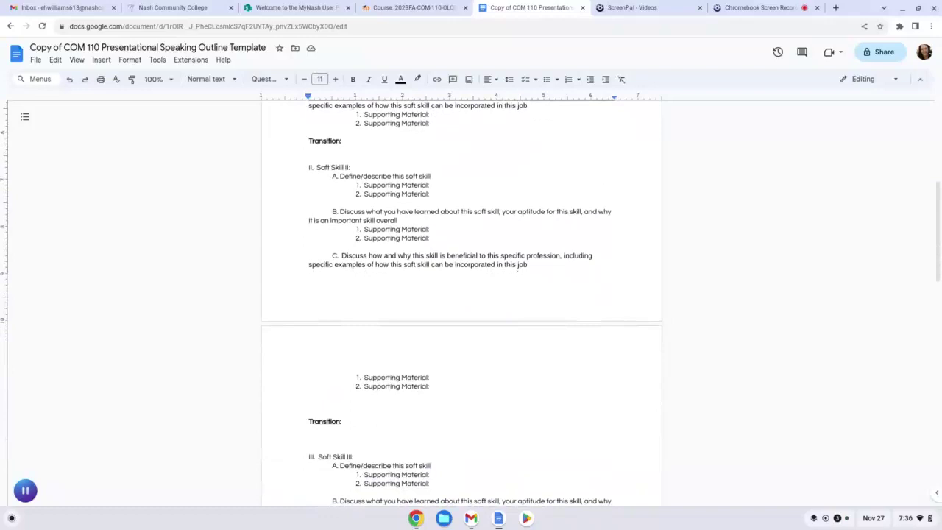
scroll(359, 388, down, 4)
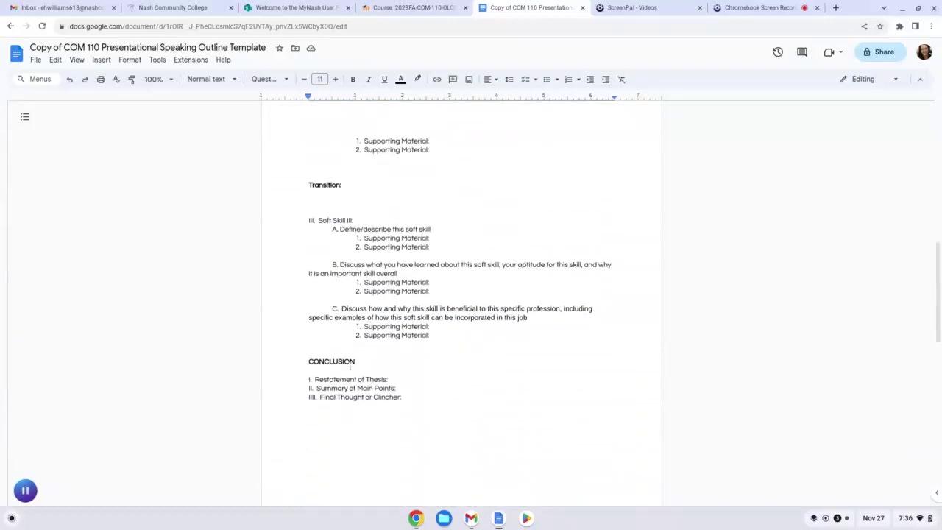
scroll(359, 388, up, 7)
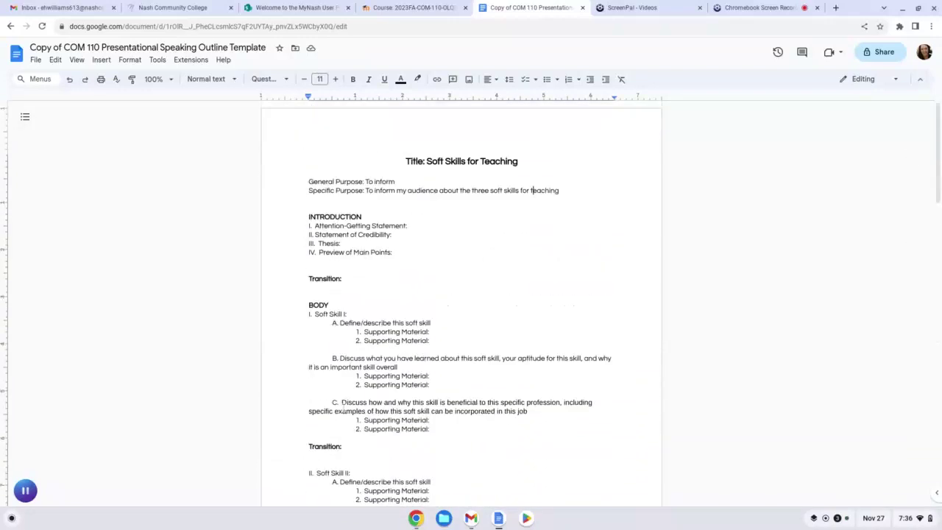
click(384, 314)
scroll(383, 312, down, 1)
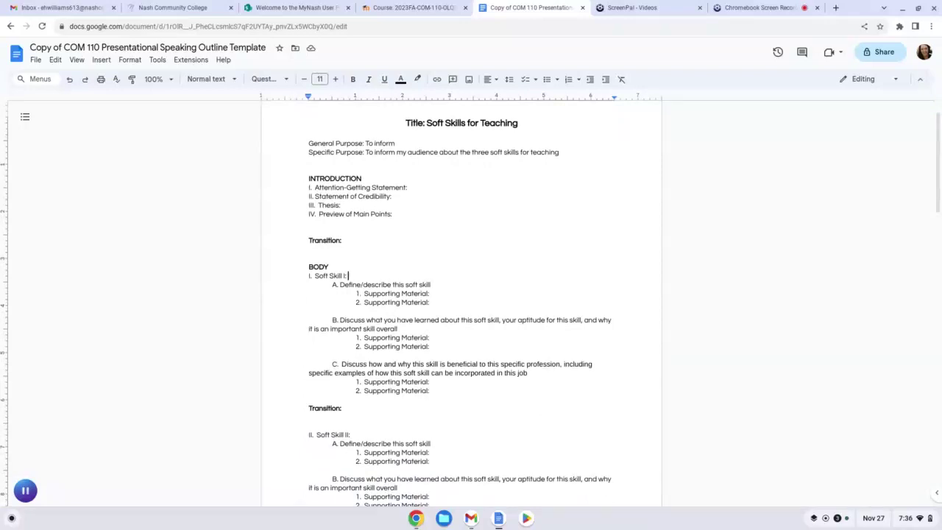
Step: Name Soft Skill I 'Communication', undoing the accidental replacement of the lines below it
key(shift+Down)
key(shift+Down)
key(shift+Down)
text(Comm)
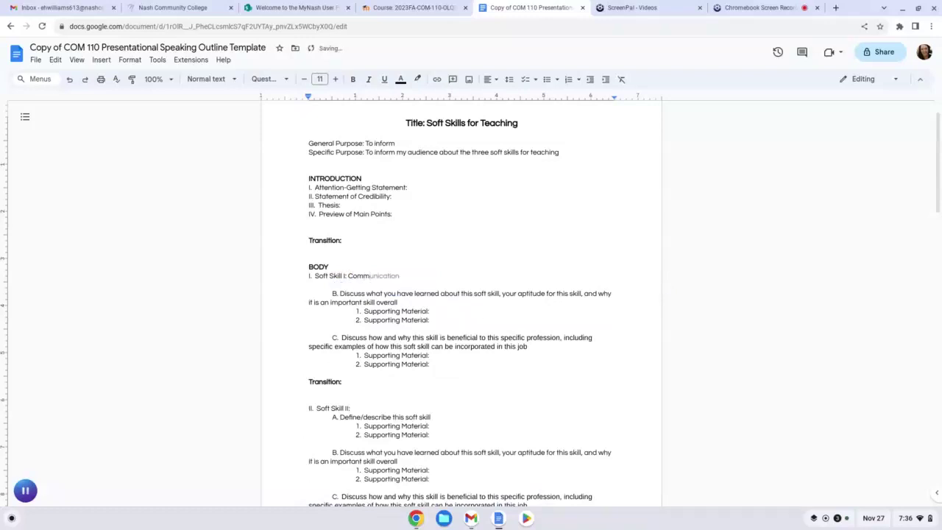
click(69, 78)
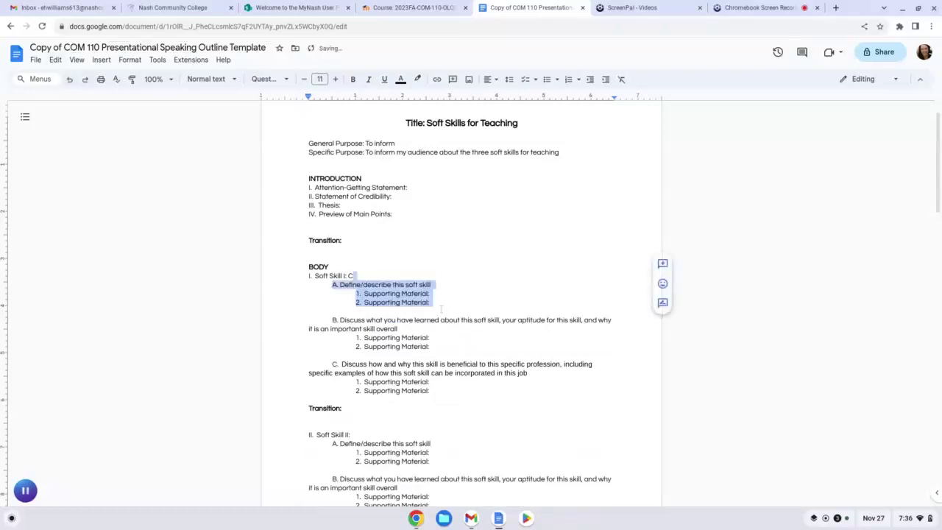
click(390, 271)
text(ommun)
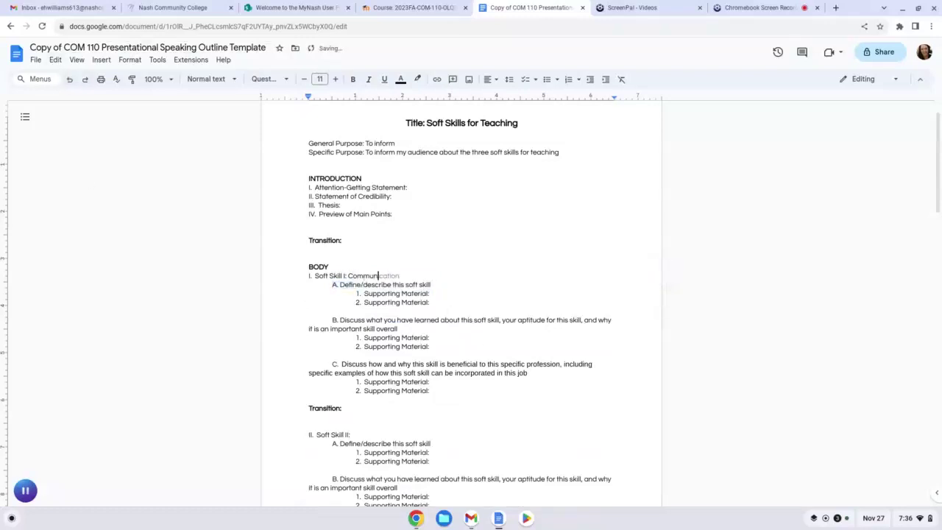
text(ication)
scroll(359, 295, down, 2)
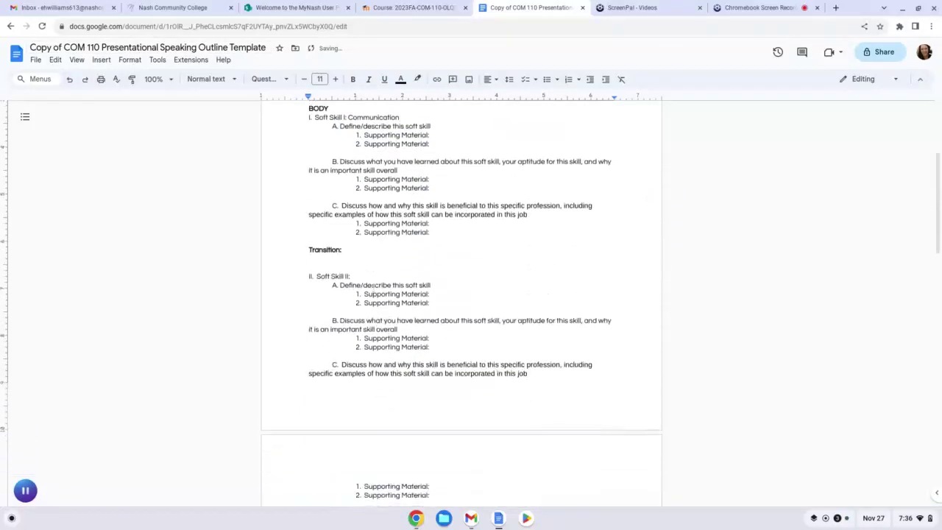
Step: Name Soft Skill II 'Critical Thinking'
click(352, 276)
text(Critical T)
text(hinking)
scroll(385, 388, down, 1)
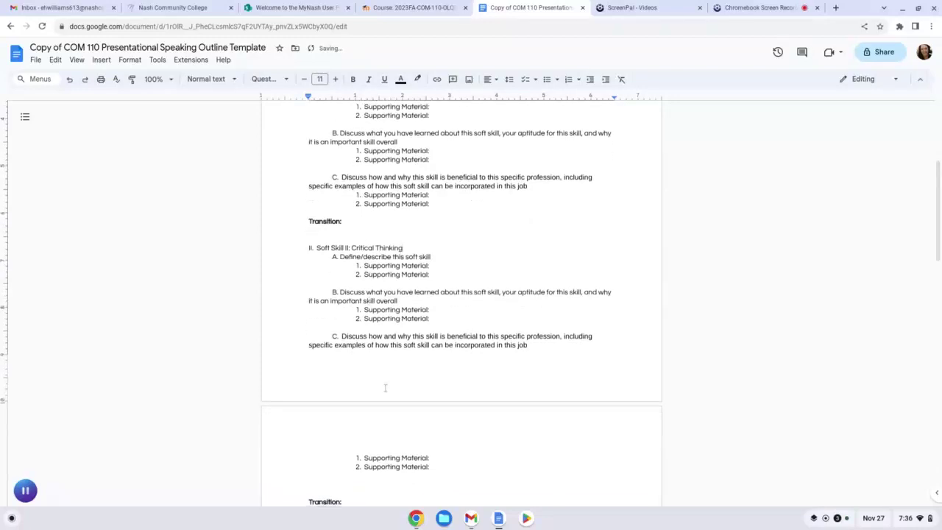
scroll(385, 387, down, 5)
scroll(375, 372, up, 12)
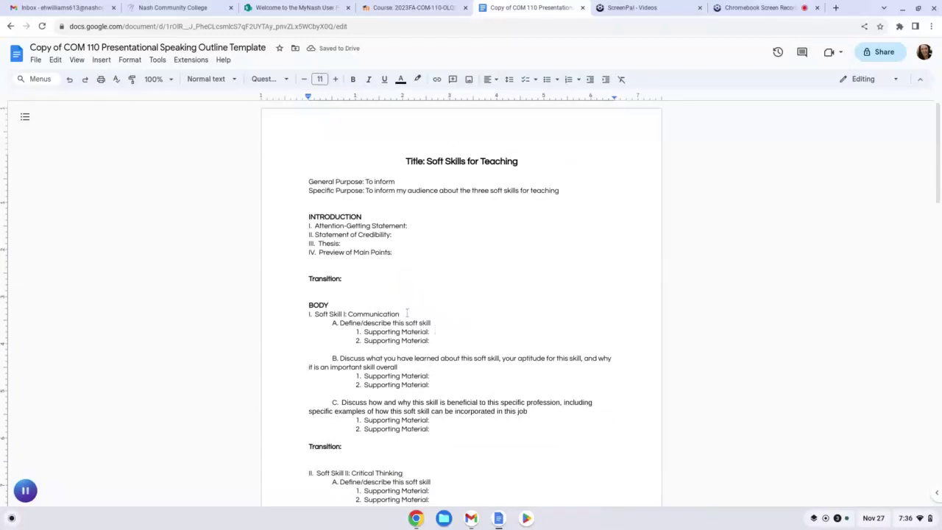
scroll(407, 313, down, 1)
Step: Start Communication's first Supporting Material with 'The soft skill of communication means'
click(459, 313)
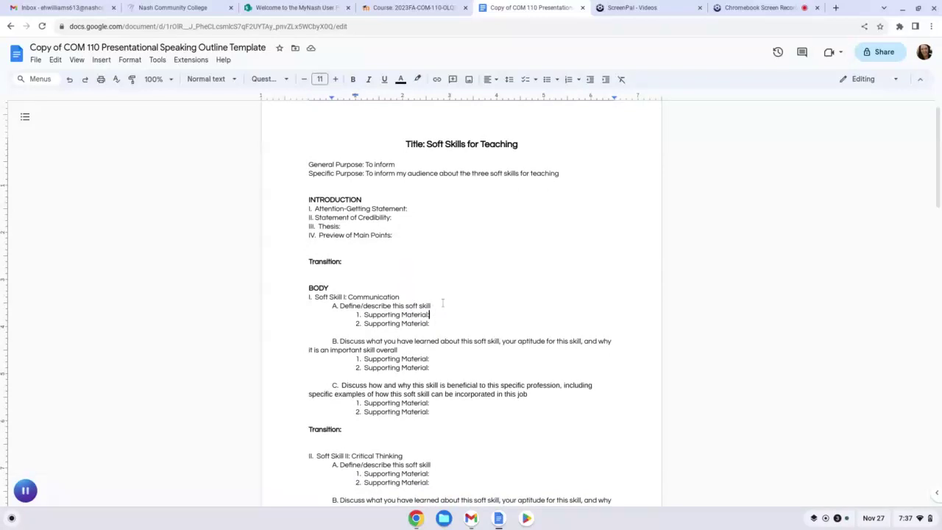
scroll(458, 314, down, 1)
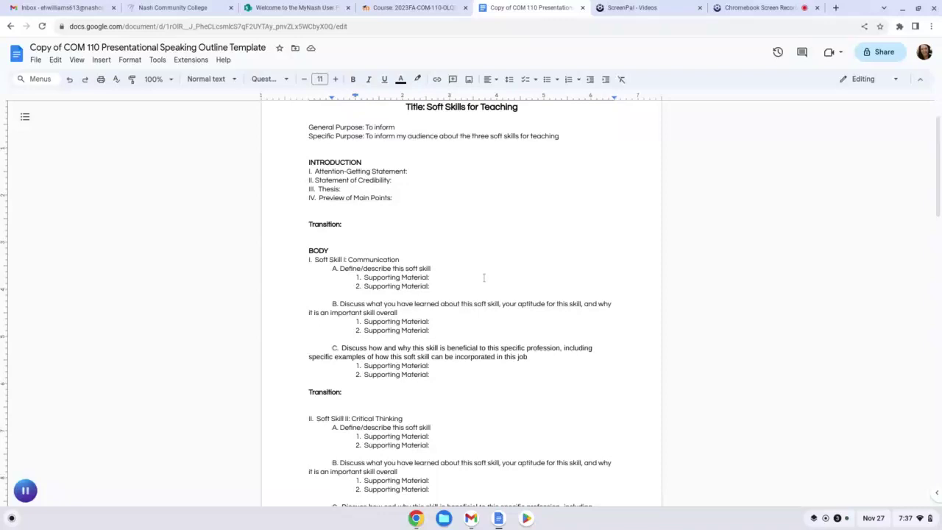
text(The soft skill of communication )
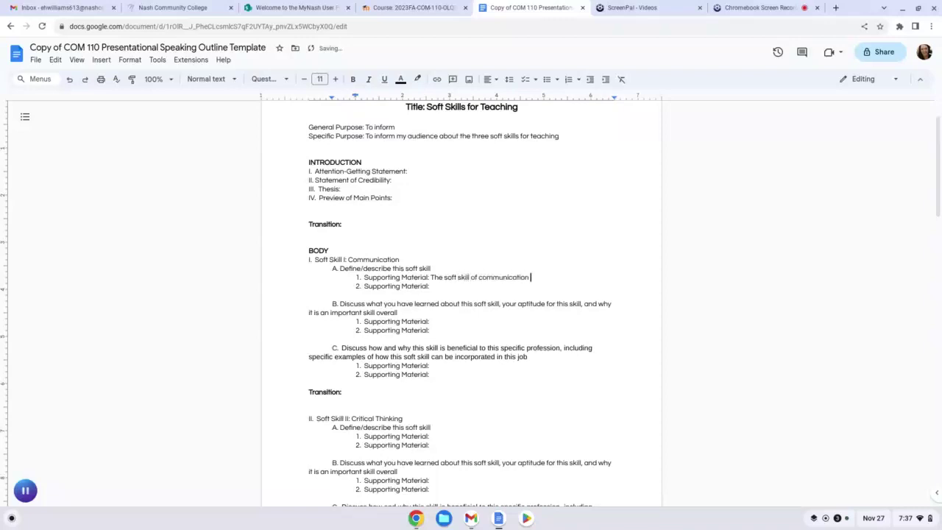
text(means)
scroll(416, 312, down, 1)
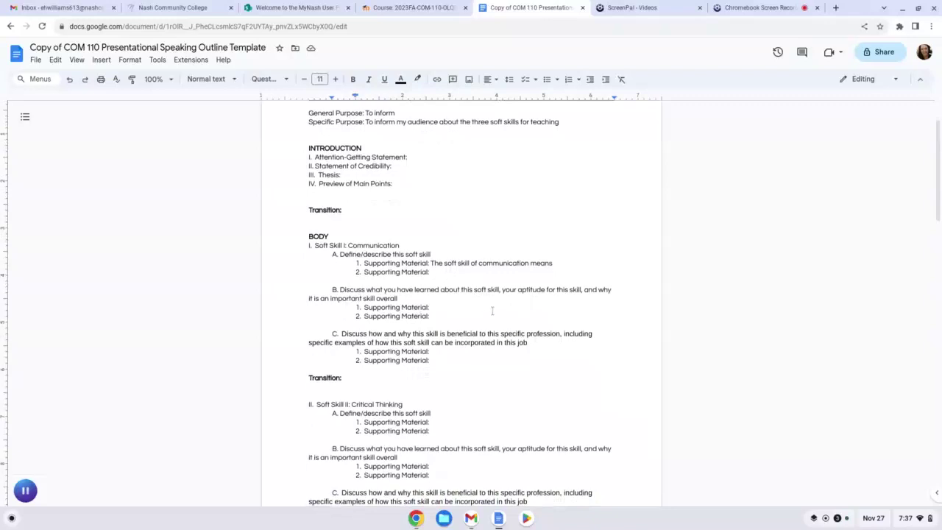
scroll(492, 310, down, 2)
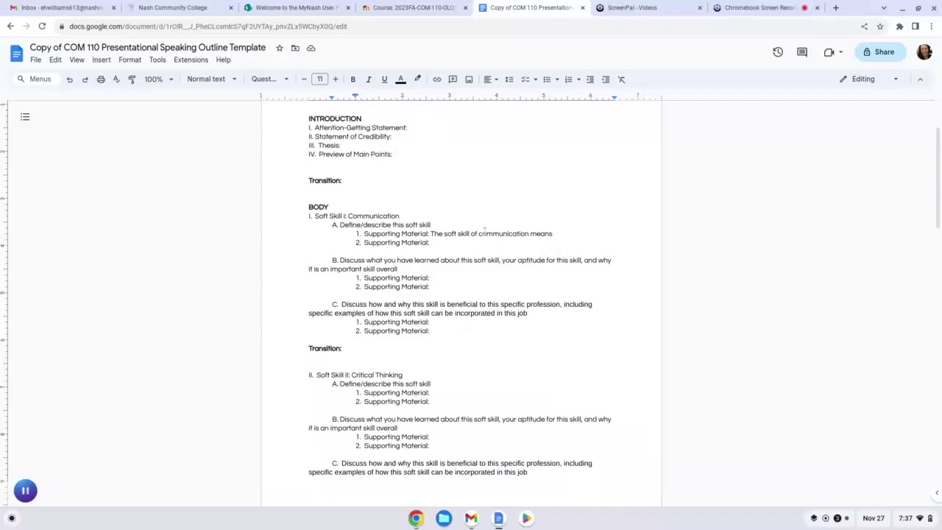
scroll(471, 306, down, 3)
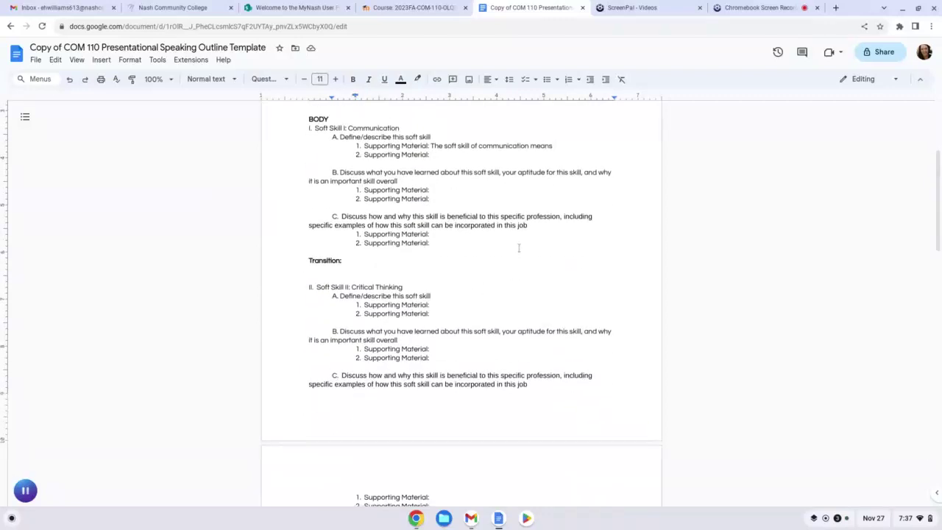
scroll(519, 248, down, 2)
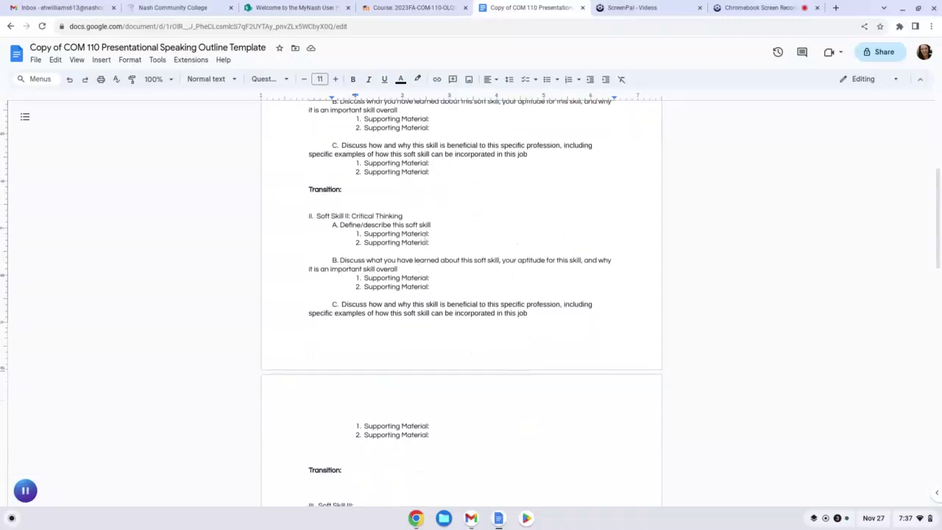
scroll(450, 315, down, 1)
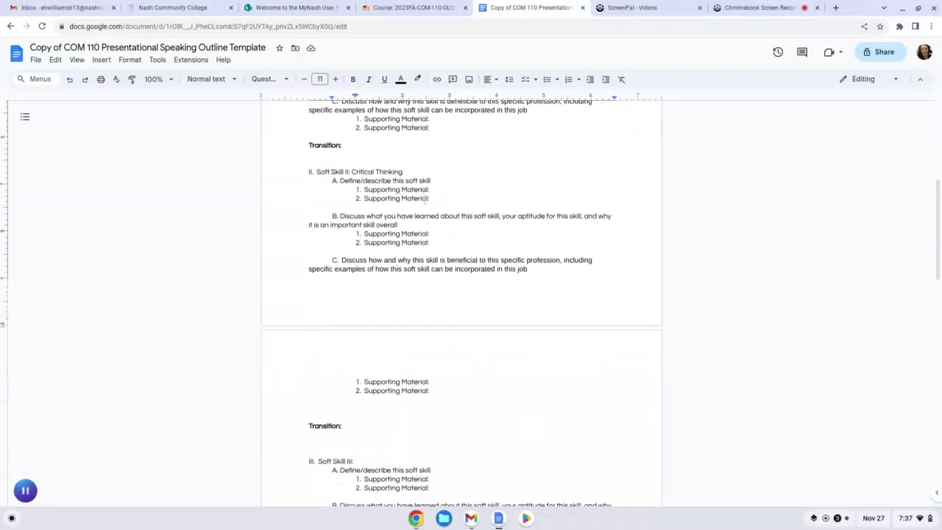
scroll(433, 240, down, 1)
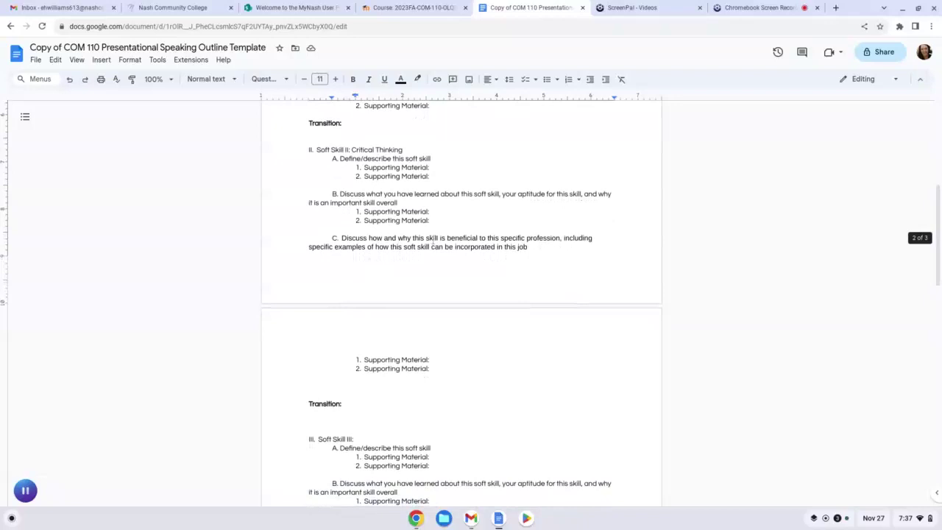
scroll(461, 305, up, 5)
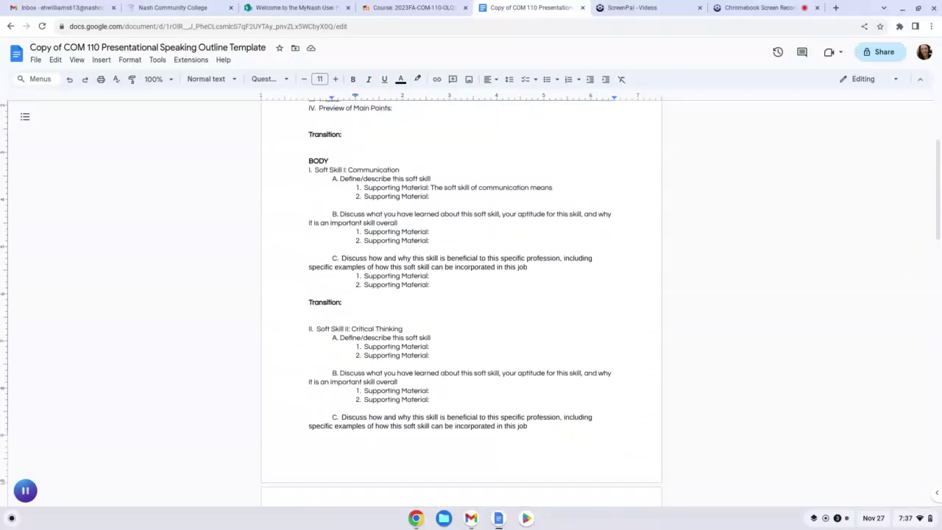
scroll(462, 302, down, 20)
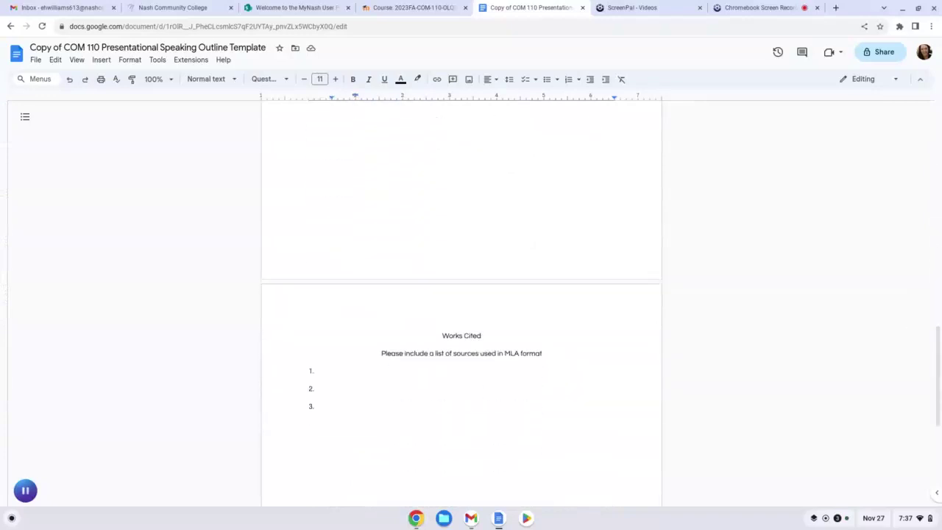
scroll(457, 401, up, 8)
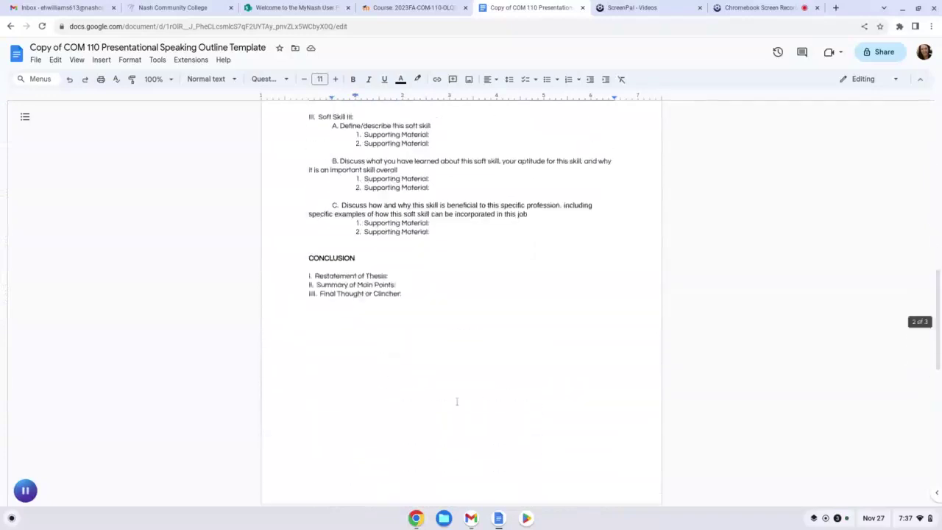
scroll(456, 401, up, 3)
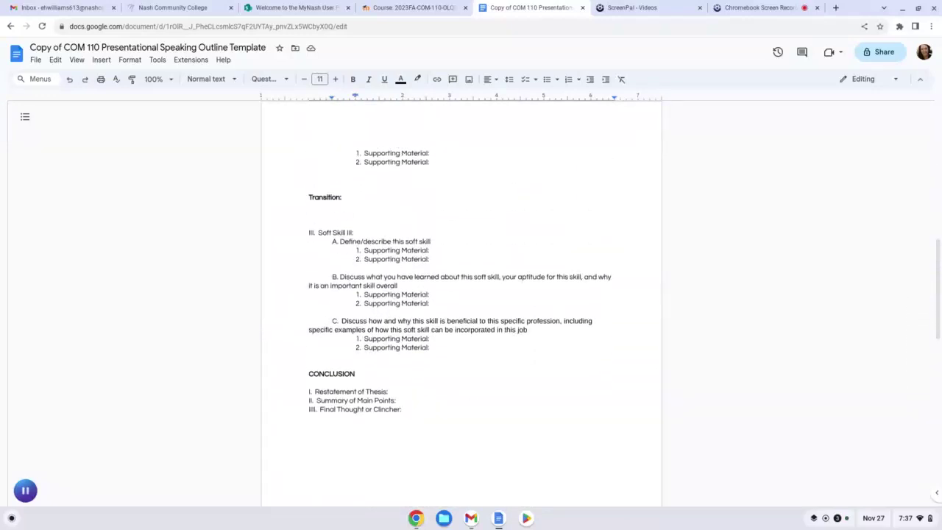
scroll(461, 301, up, 5)
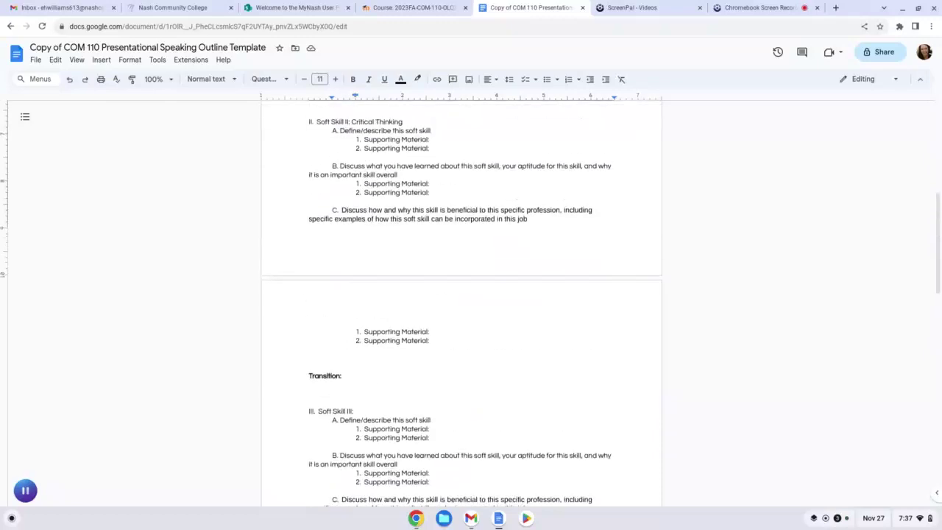
scroll(467, 371, up, 1)
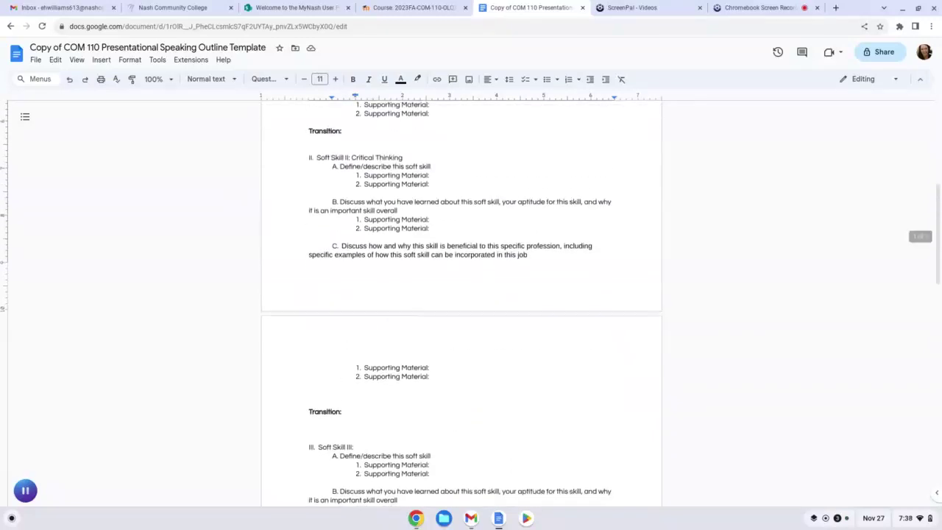
scroll(468, 370, down, 15)
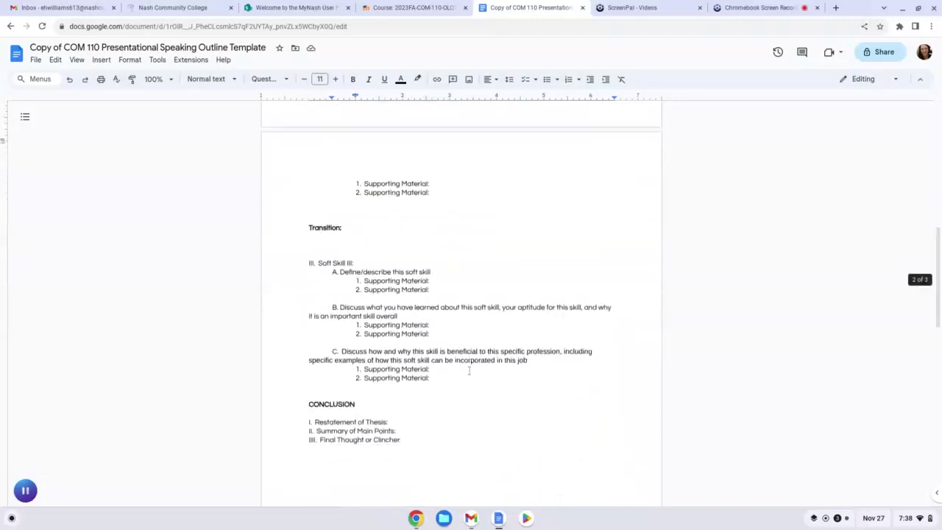
key(ctrl+Home)
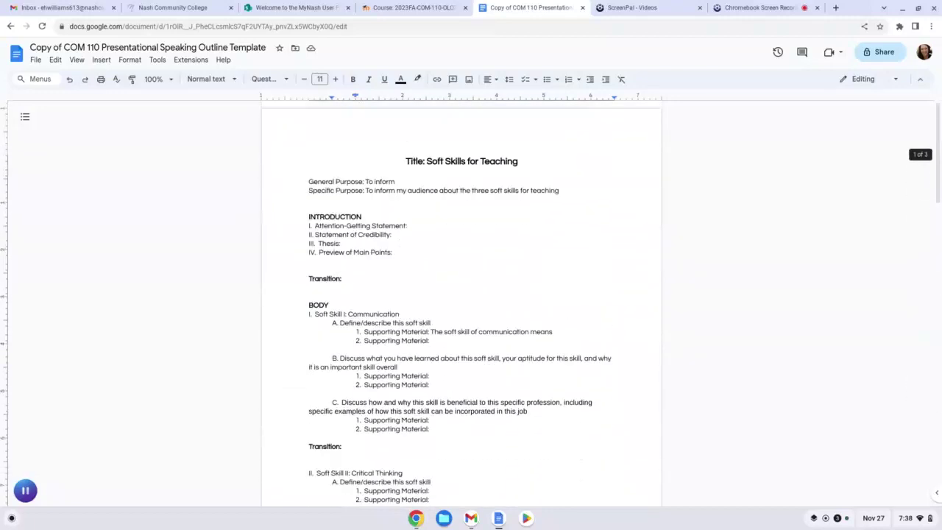
scroll(515, 294, down, 2)
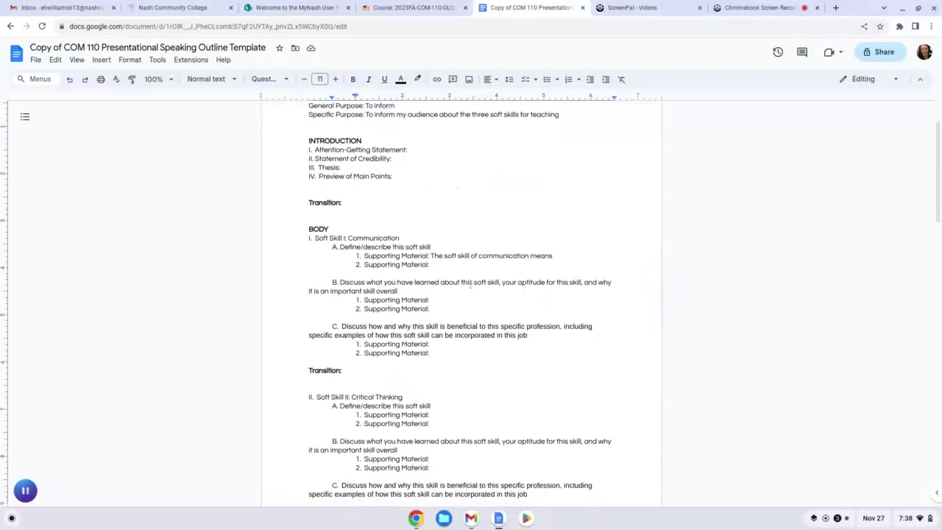
scroll(523, 291, down, 5)
scroll(469, 284, up, 5)
scroll(469, 284, up, 2)
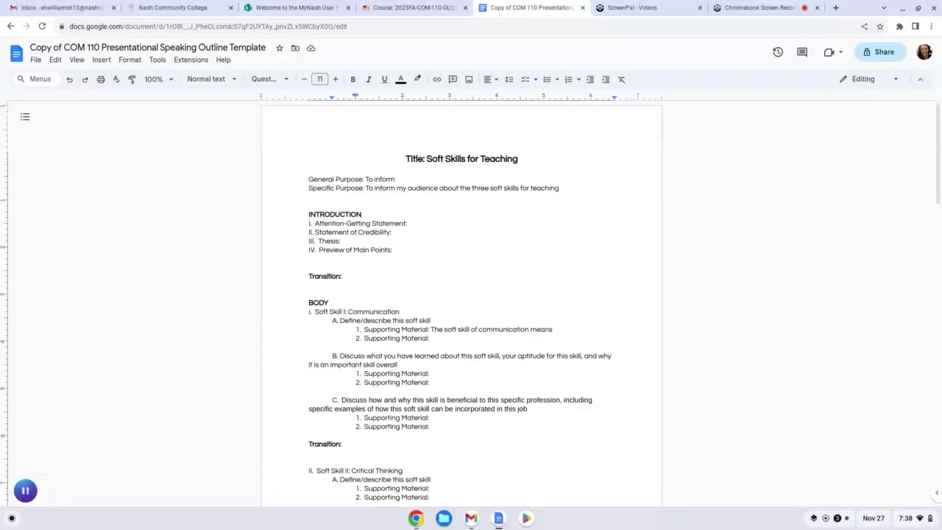
click(374, 275)
text(First)
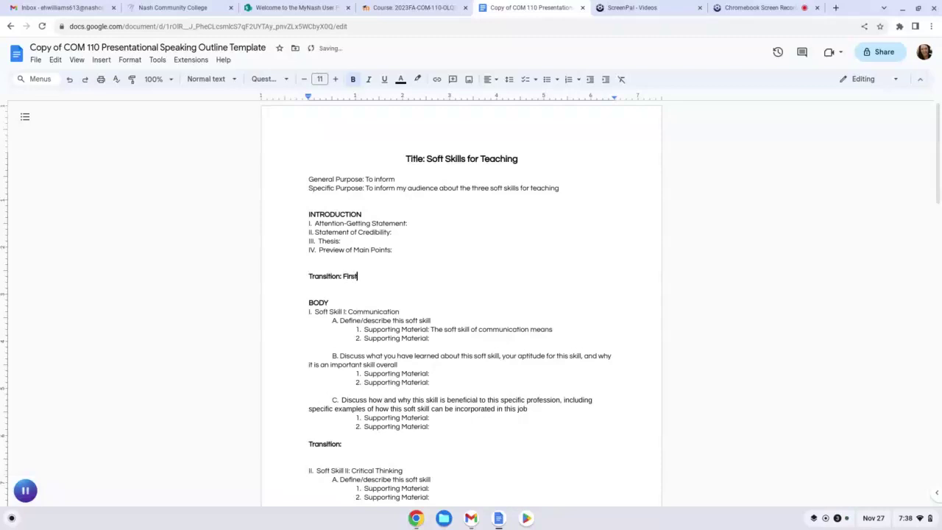
text( we will discuss thesof)
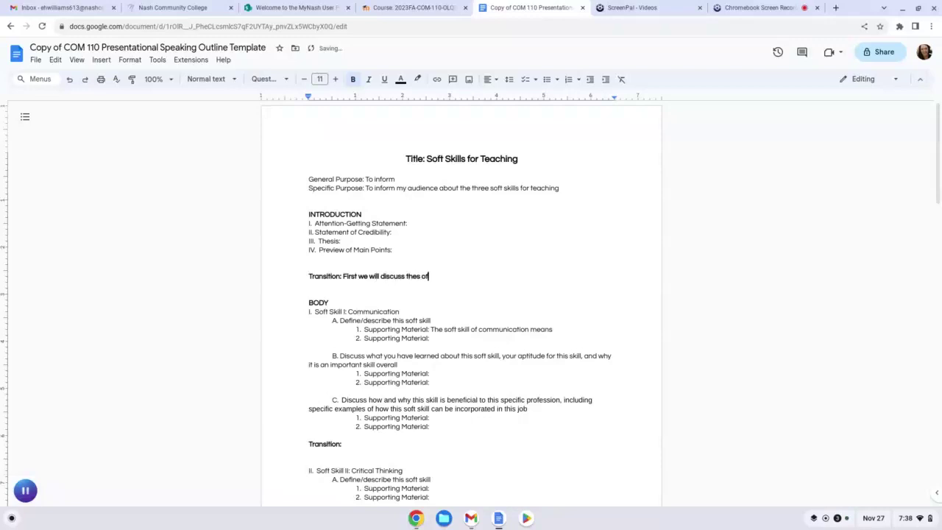
key(BackSpace)
key(BackSpace)
key(BackSpace)
text(soft skill of communication.)
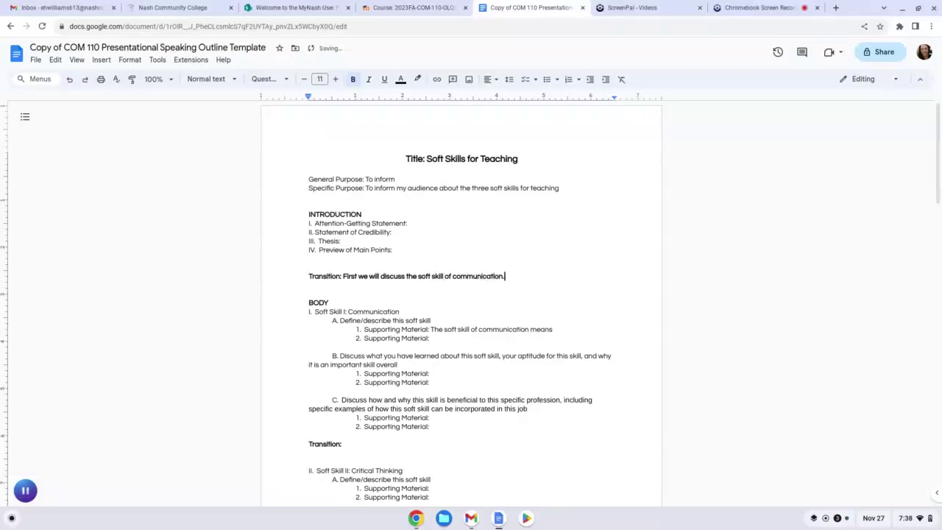
scroll(461, 309, down, 3)
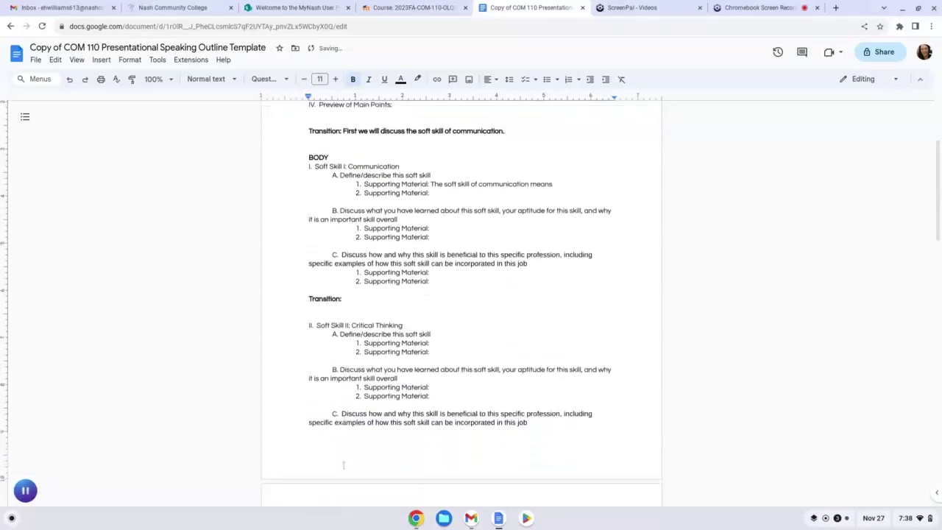
click(368, 304)
click(362, 298)
text(Second, we will discuss the soft skill of )
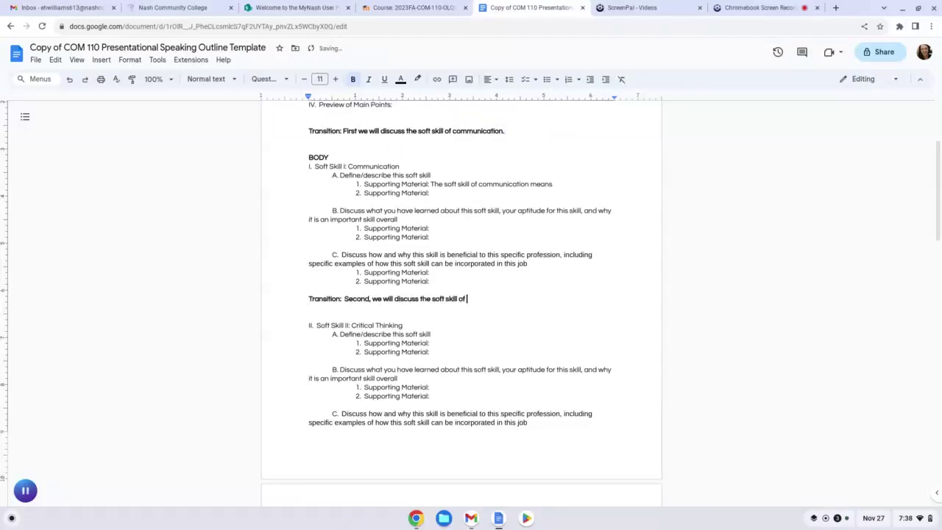
text(critical thinking.)
scroll(462, 304, down, 1)
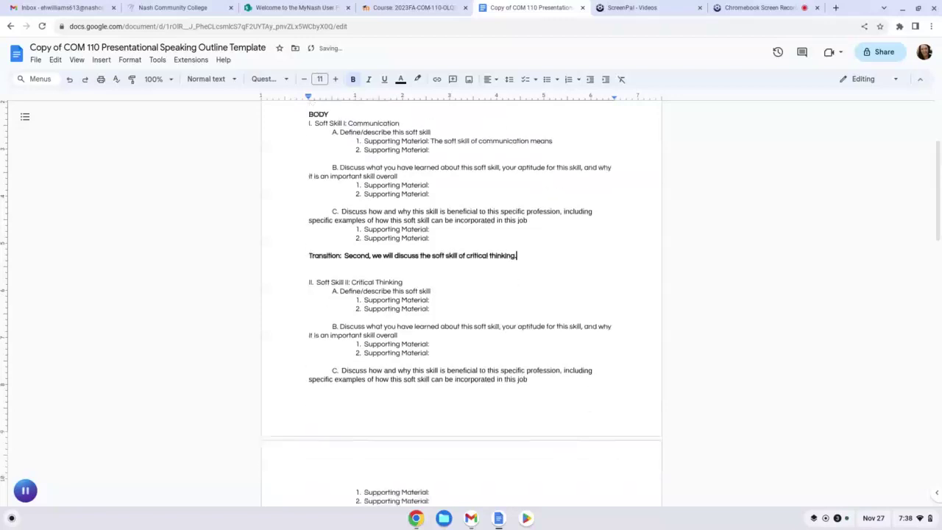
scroll(461, 304, down, 2)
click(358, 459)
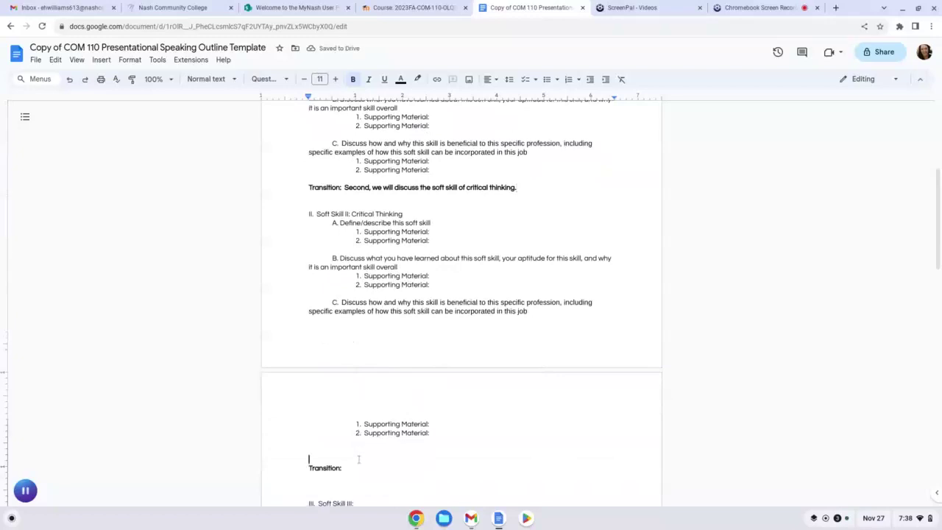
scroll(358, 459, up, 5)
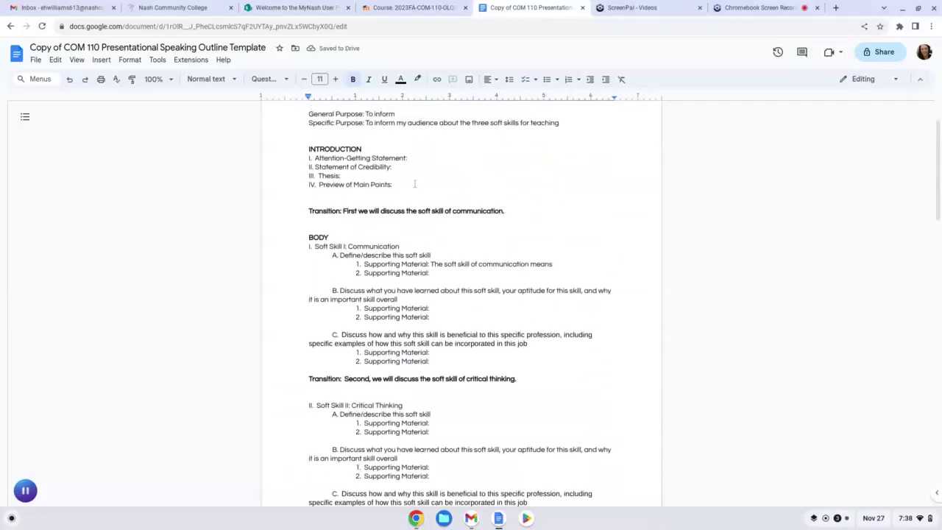
click(478, 212)
scroll(478, 221, down, 3)
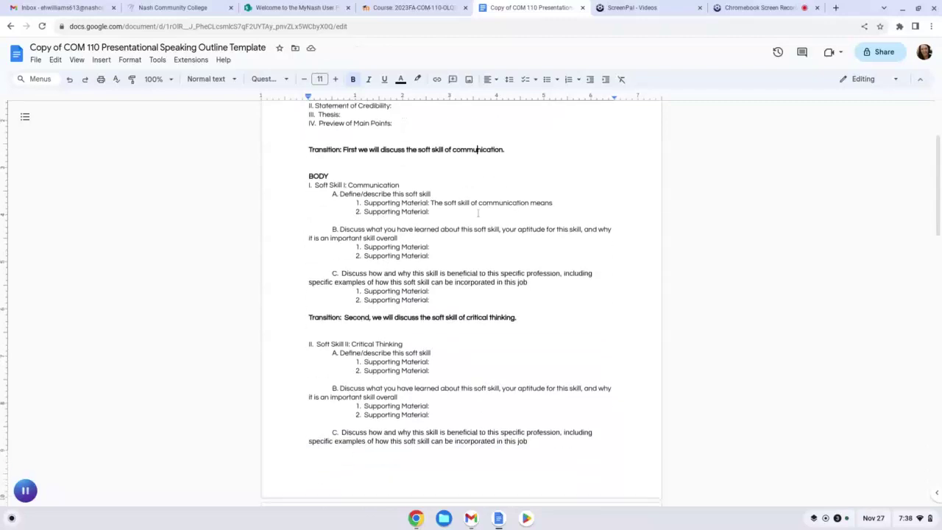
scroll(464, 341, down, 1)
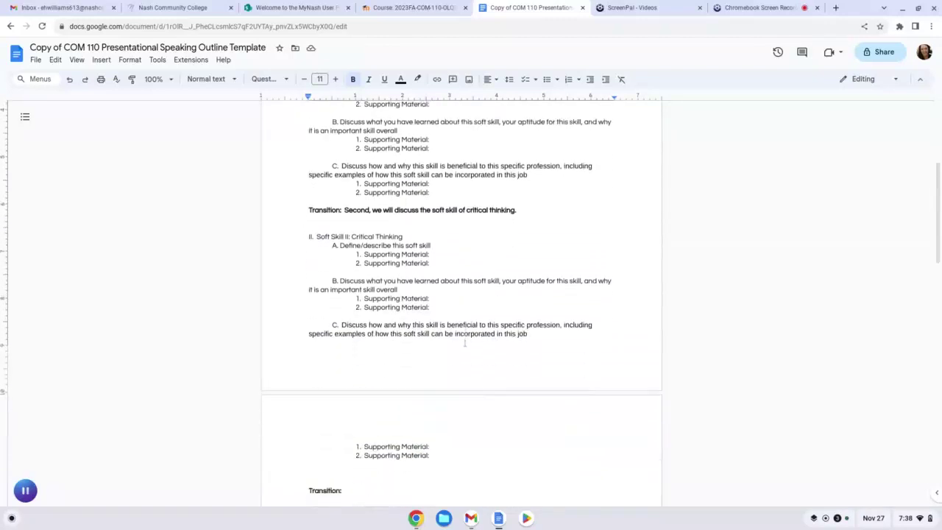
scroll(464, 341, up, 3)
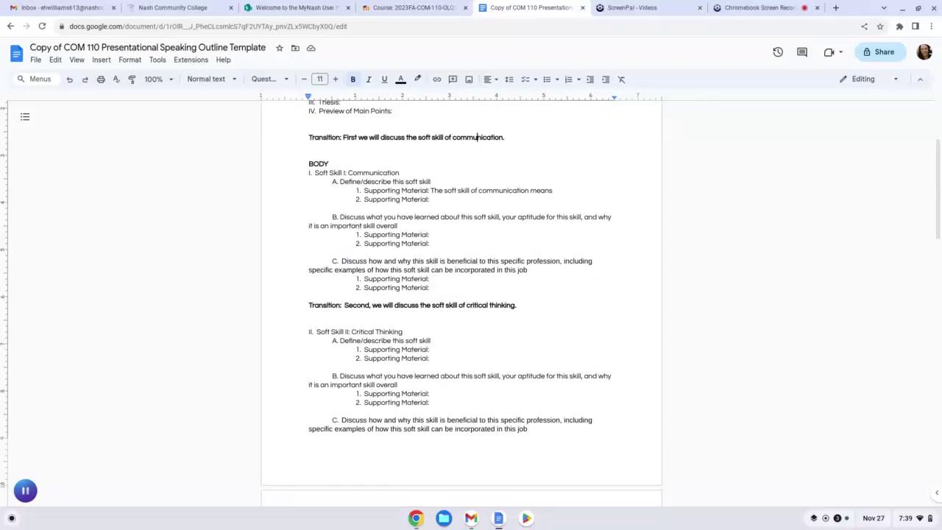
scroll(499, 222, up, 5)
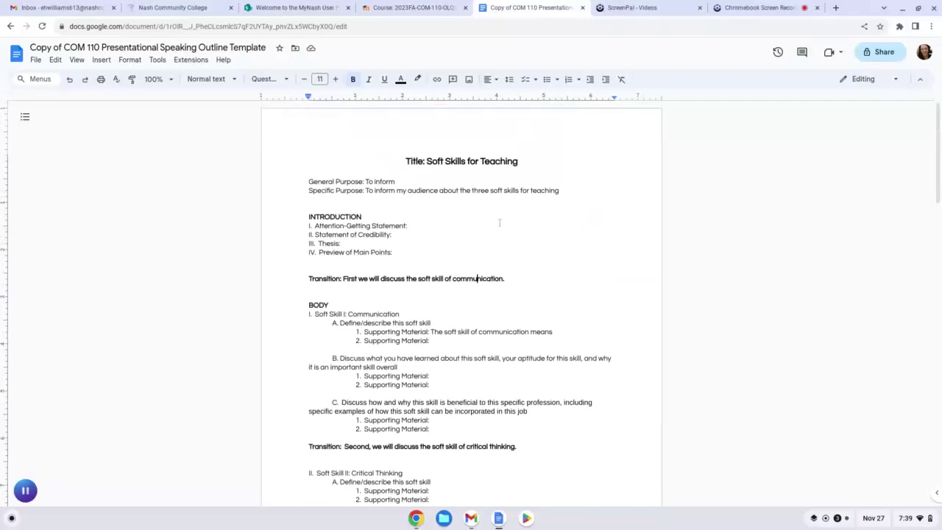
Step: Set the Attention-Getting Statement to 'Have you ever considered becoming a teacher?'
click(490, 216)
click(434, 228)
text(Have you eve)
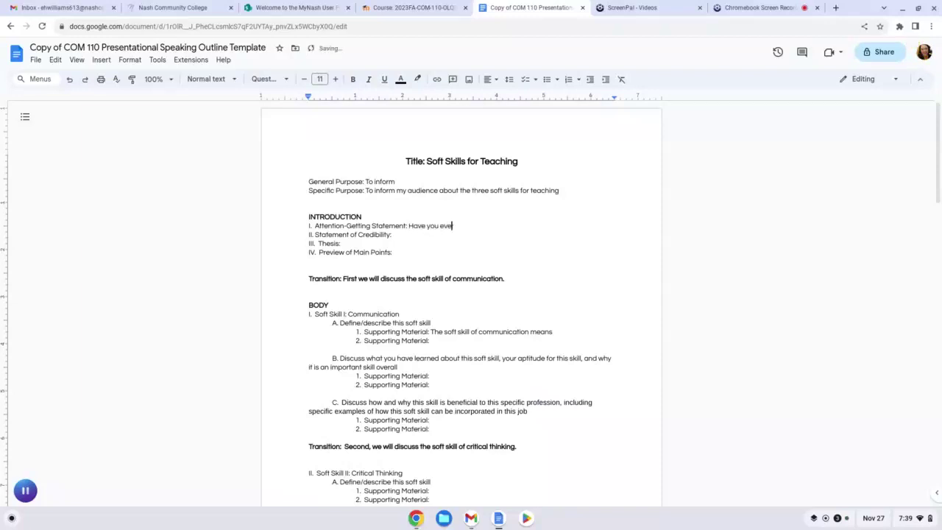
text(r considered becoming a teacher?)
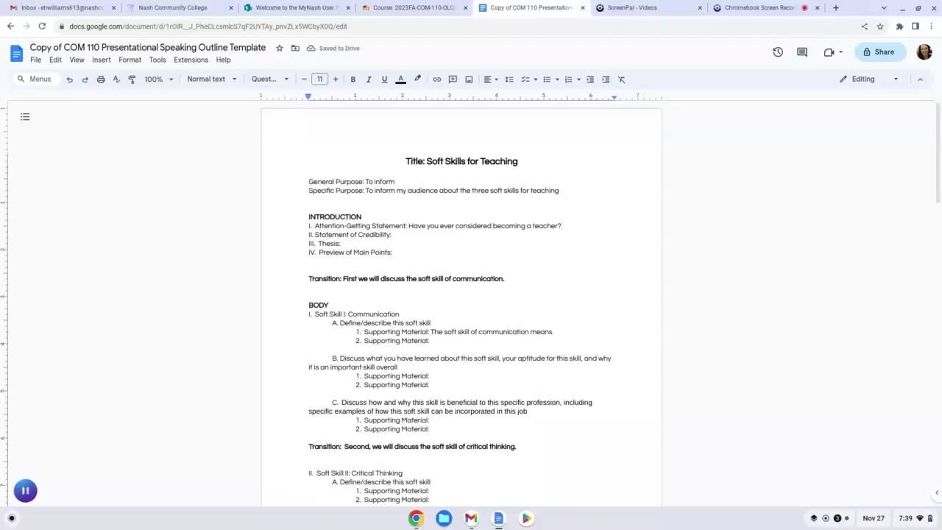
click(398, 236)
Step: Write the thesis 'Soft skills are essential for becoming an effective teacher' and begin the preview 'Today I will tell you about three soft skills required for teaching:'
click(346, 243)
text(Soft skills are essential f)
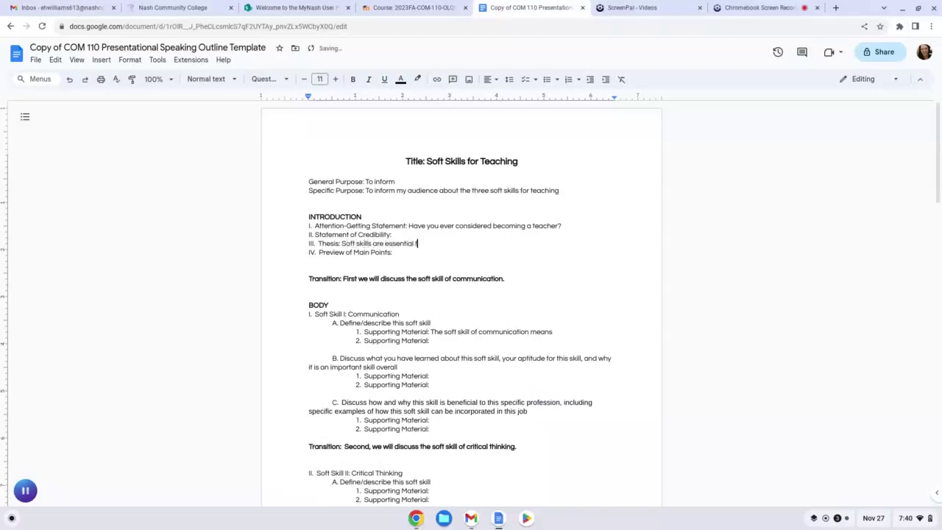
text(or becoming an)
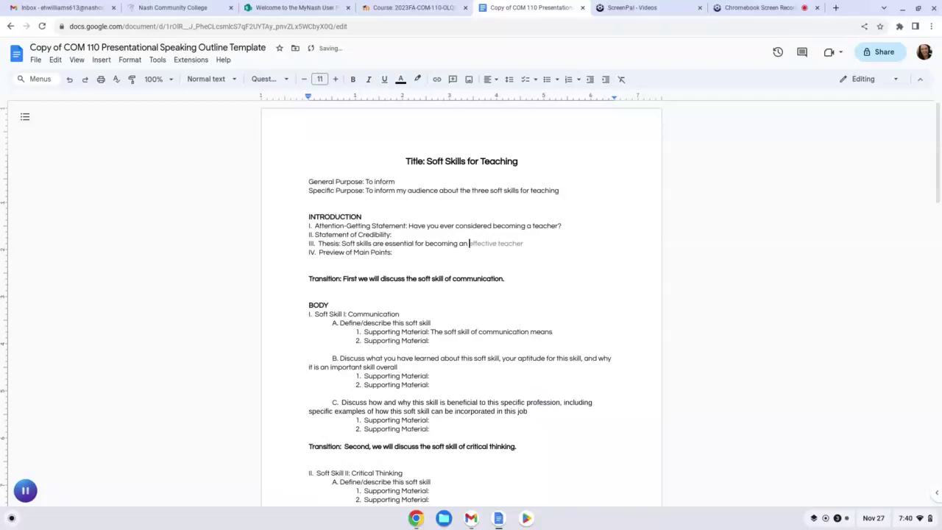
key(Tab)
click(459, 253)
text(Today I will tell you ab)
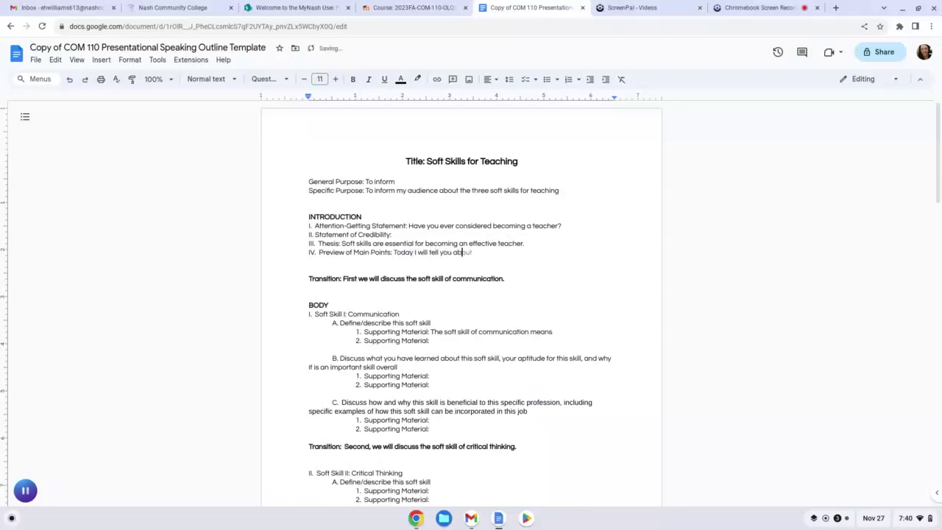
text(out three soft skills required for teaching:)
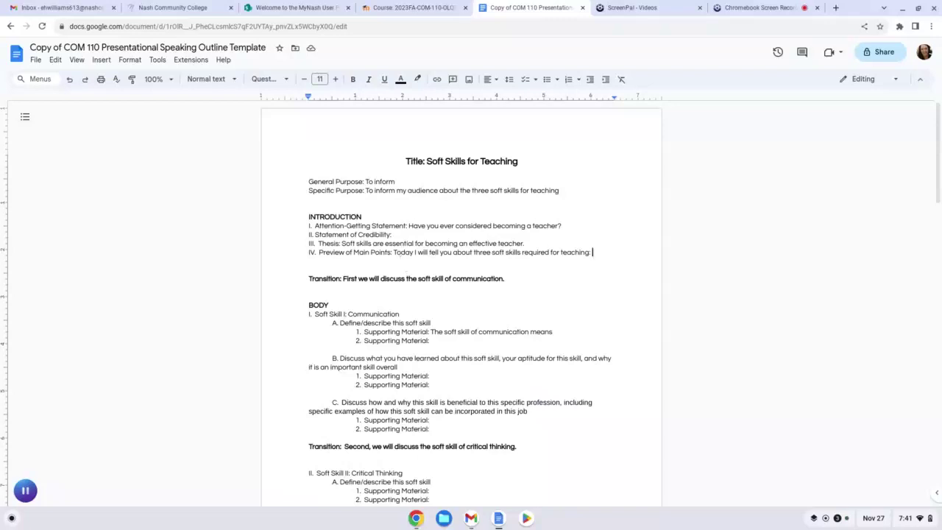
Step: Restate the thesis as 'Today we have learned the soft skills needed to be an effective teacher', fixing the typo
scroll(436, 282, down, 1)
scroll(435, 282, down, 10)
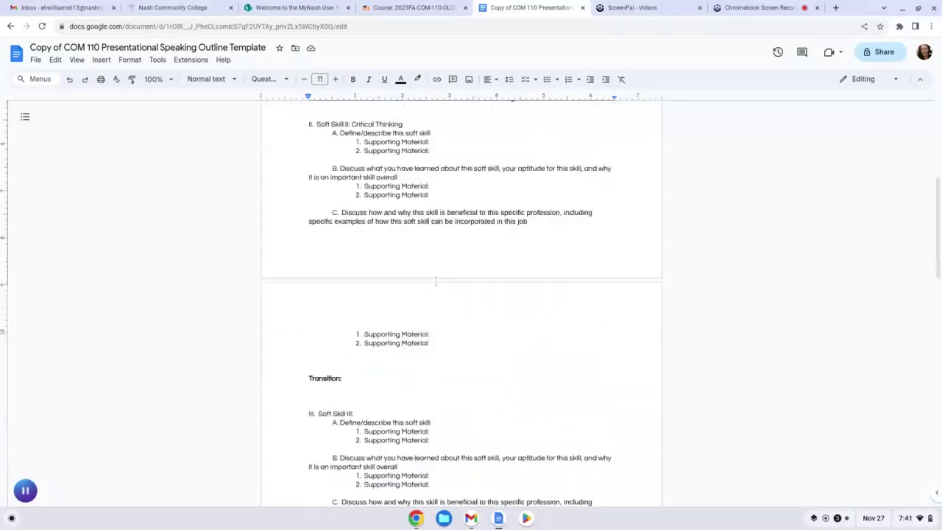
click(407, 402)
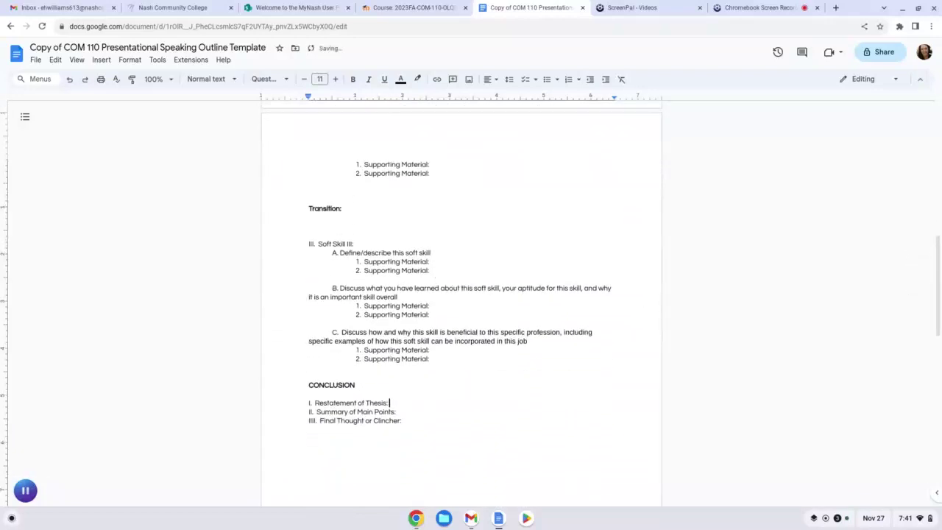
text(Today we have learned the soft skill)
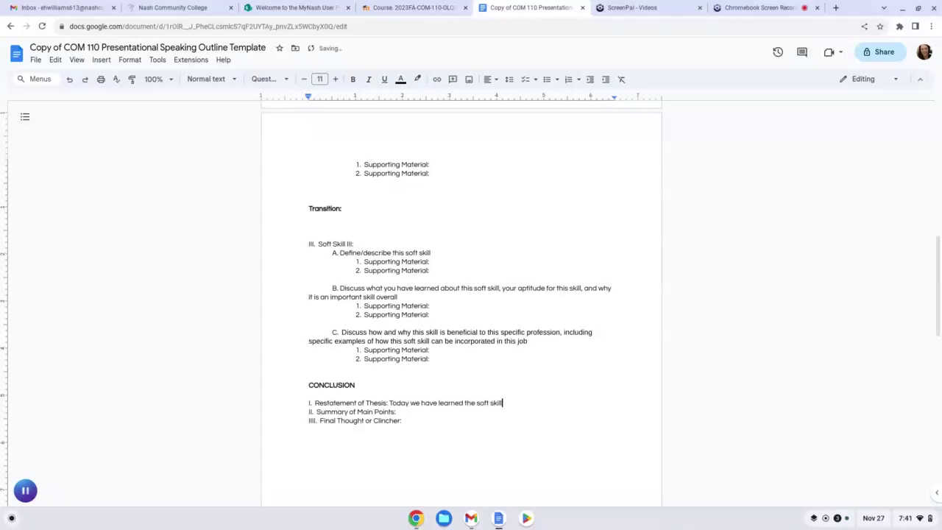
text(s needed to be an effective tecaher)
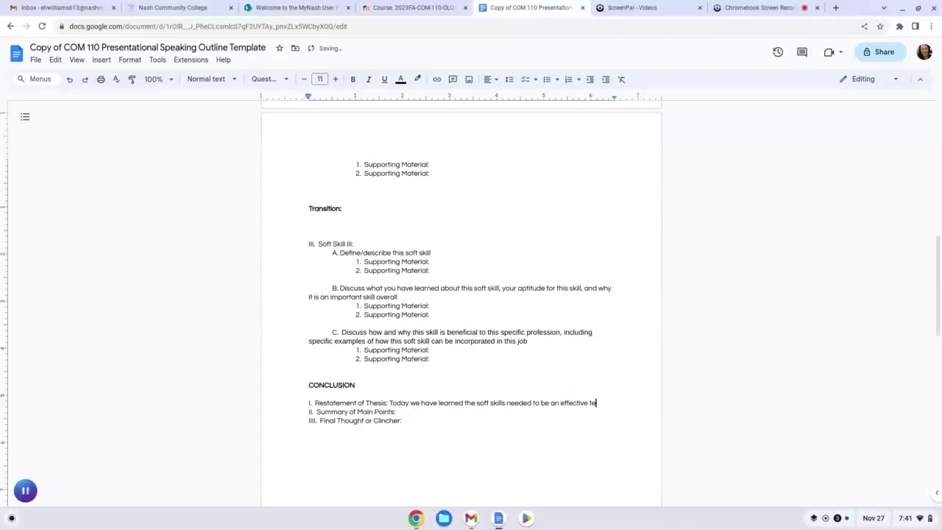
key(BackSpace)
key(BackSpace)
key(BackSpace)
key(BackSpace)
key(BackSpace)
text(acher.)
click(398, 418)
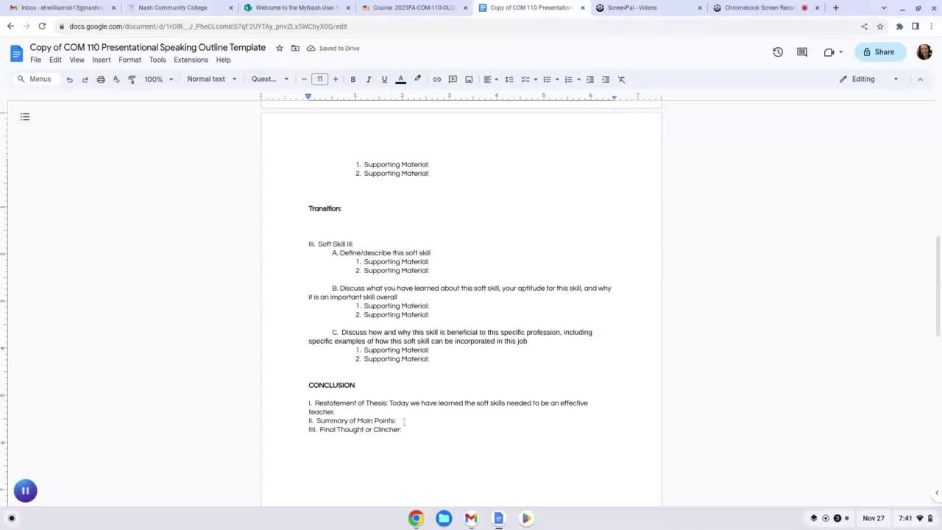
click(406, 429)
scroll(491, 427, down, 5)
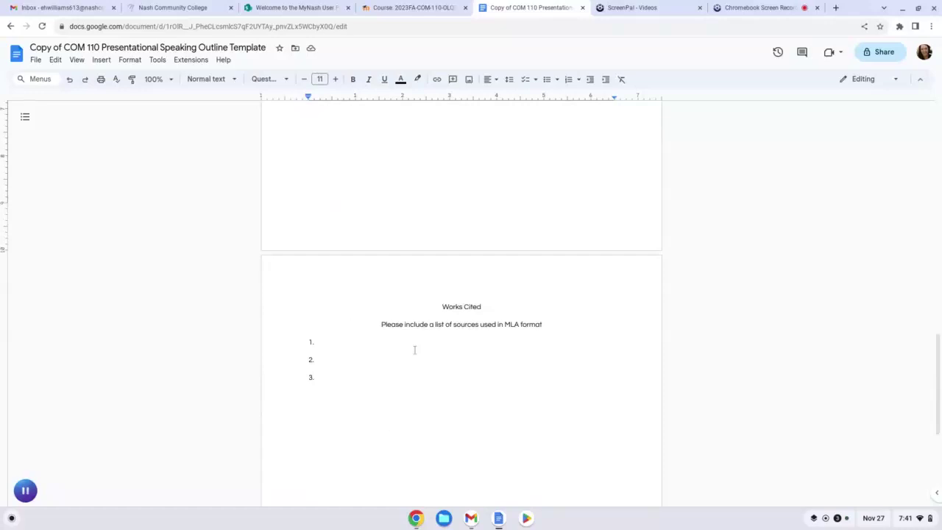
scroll(414, 350, up, 20)
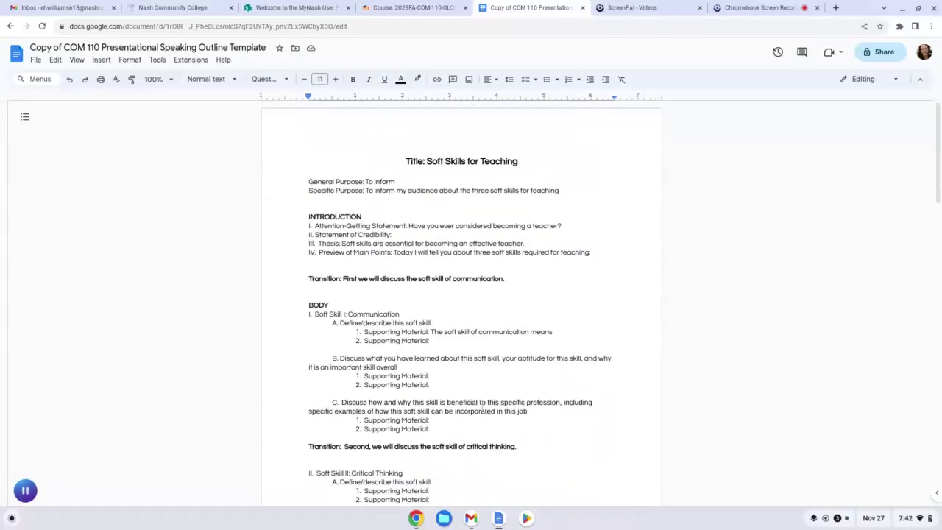
scroll(457, 219, down, 6)
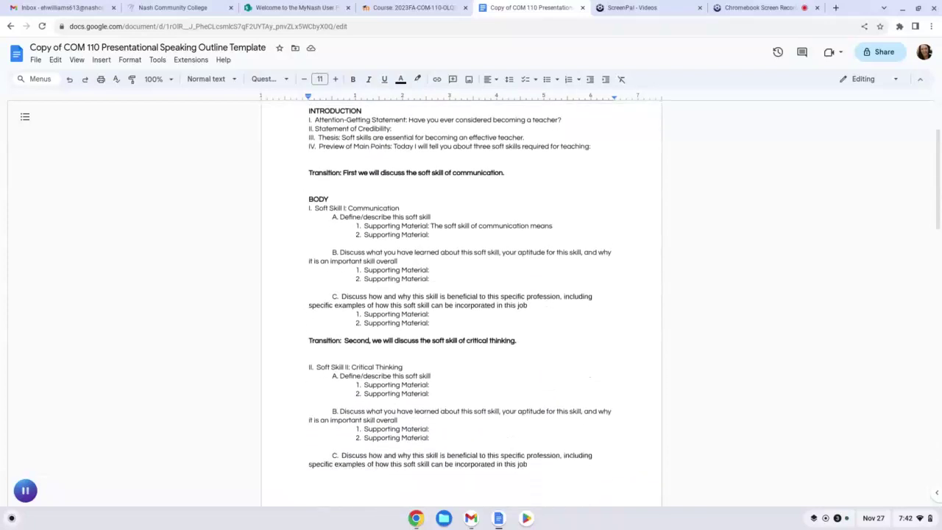
scroll(457, 219, down, 2)
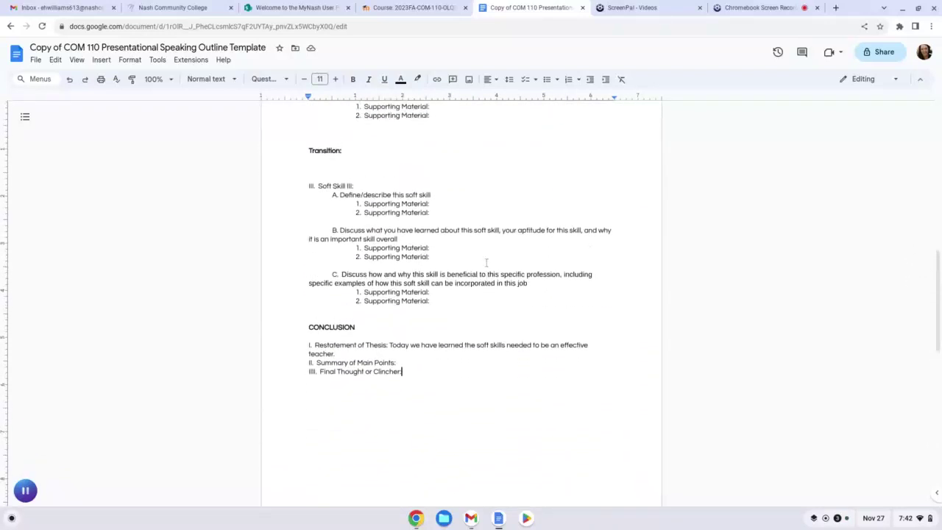
scroll(487, 263, up, 6)
scroll(461, 301, up, 5)
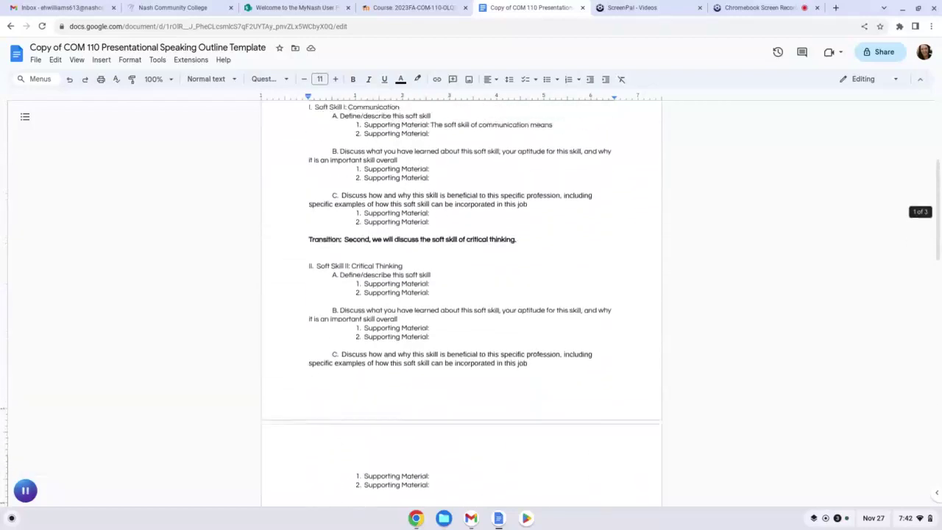
scroll(461, 302, up, 1)
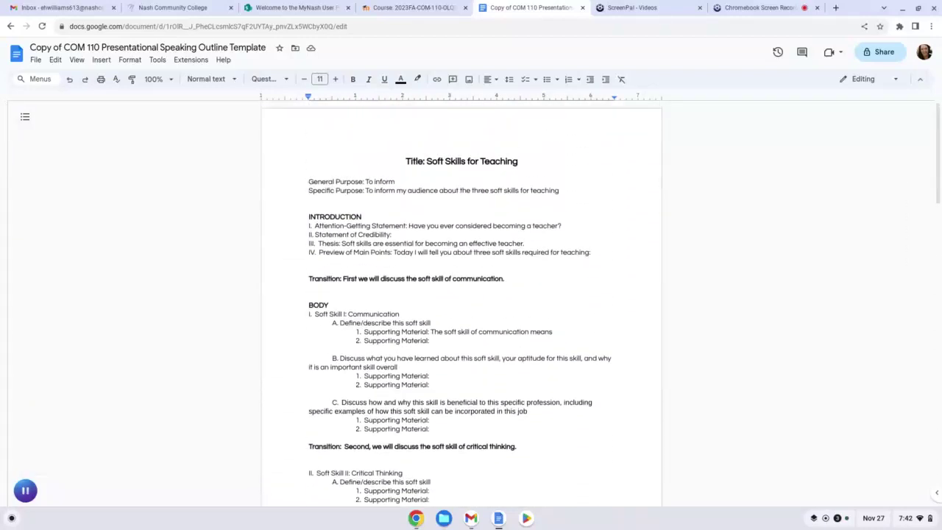